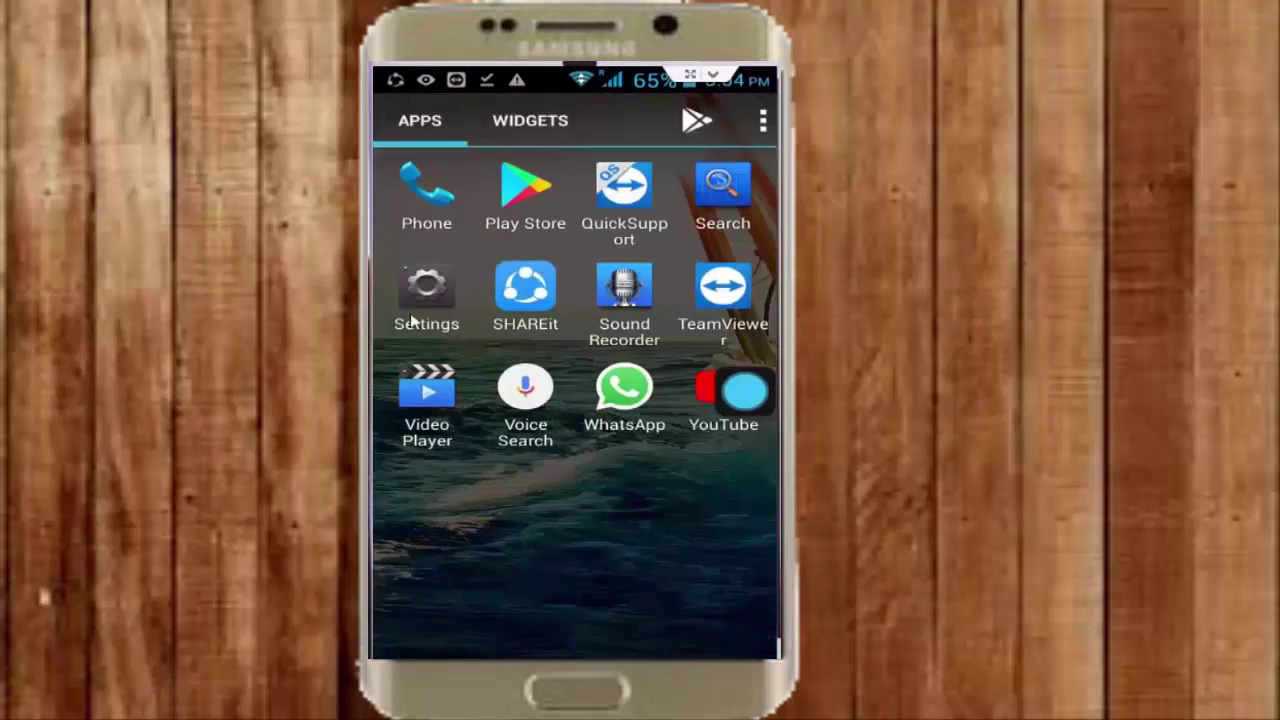
In the phone's date and time settings, set automatic date and time to use network-provided time
click(426, 312)
scroll(428, 310, down, 8)
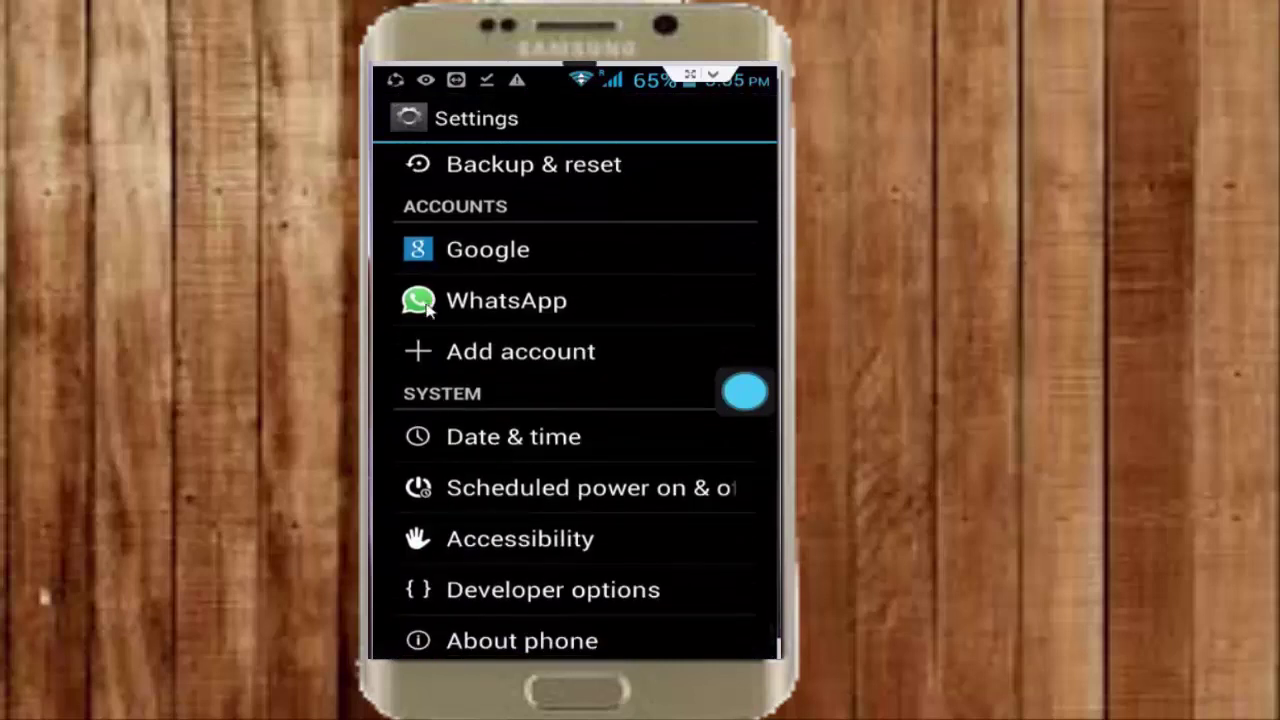
click(495, 445)
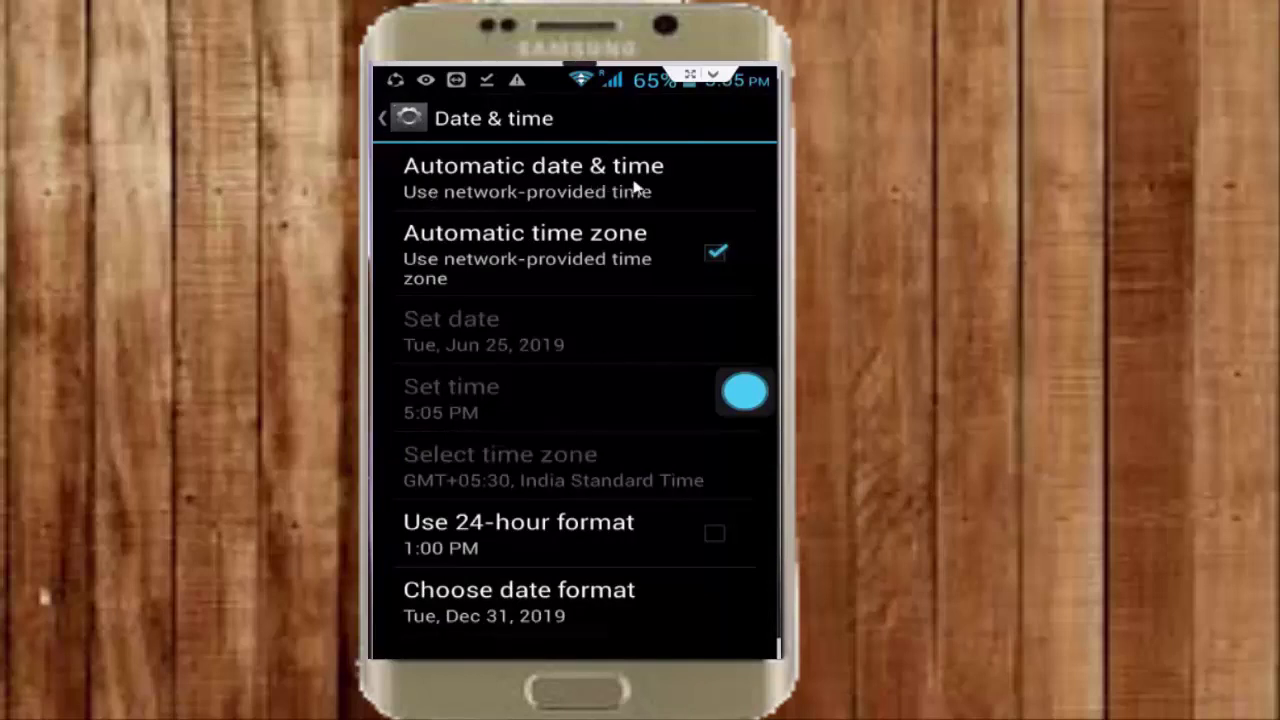
click(512, 188)
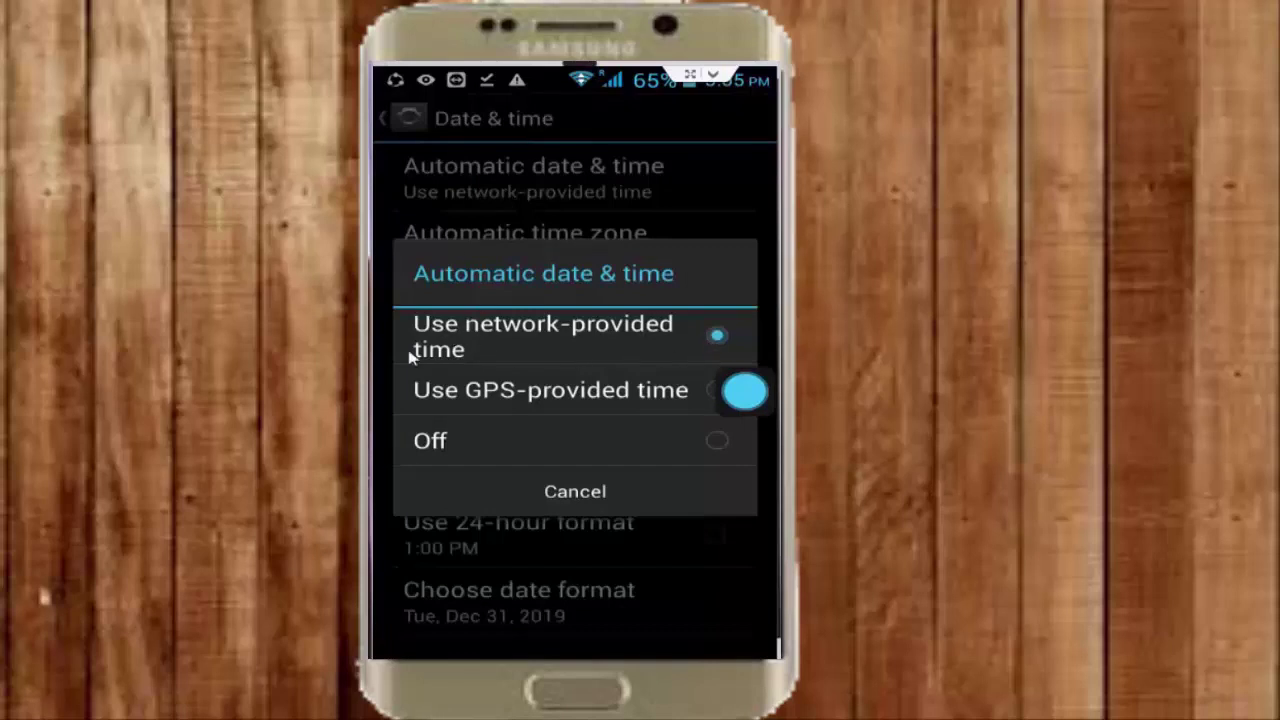
click(602, 348)
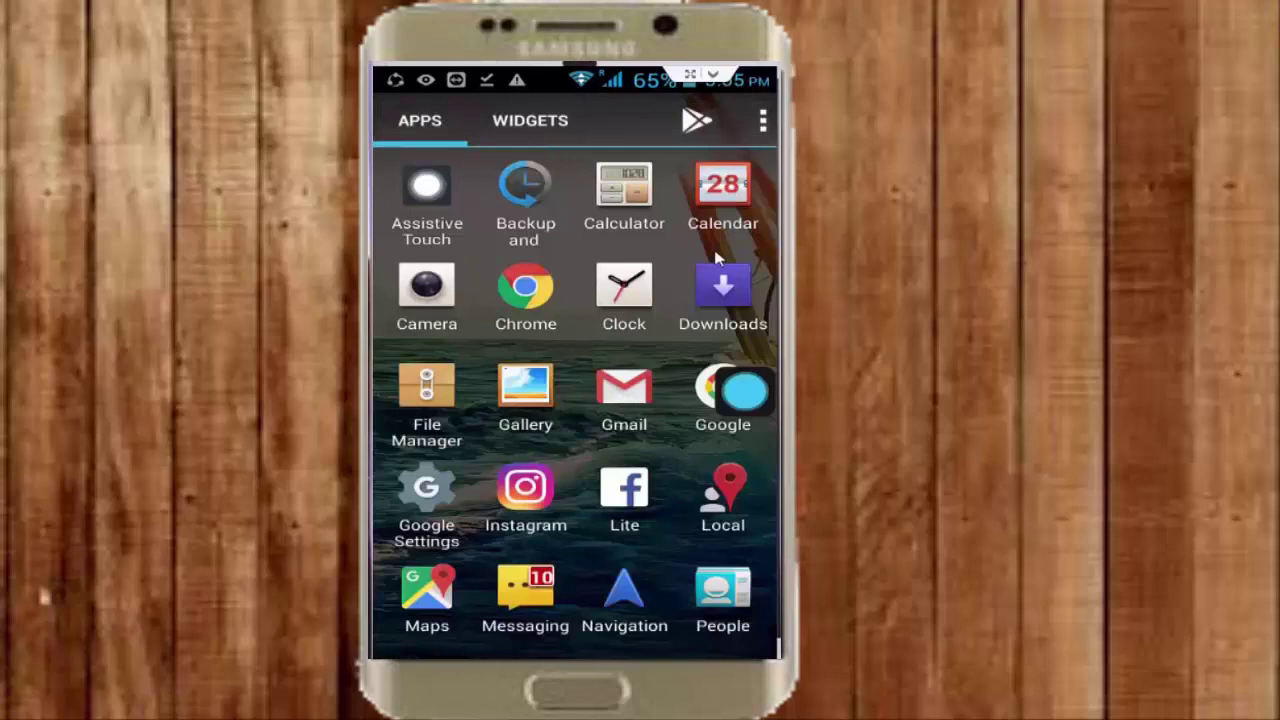
Open the list of all installed apps in the phone's settings
scroll(716, 258, right, 1)
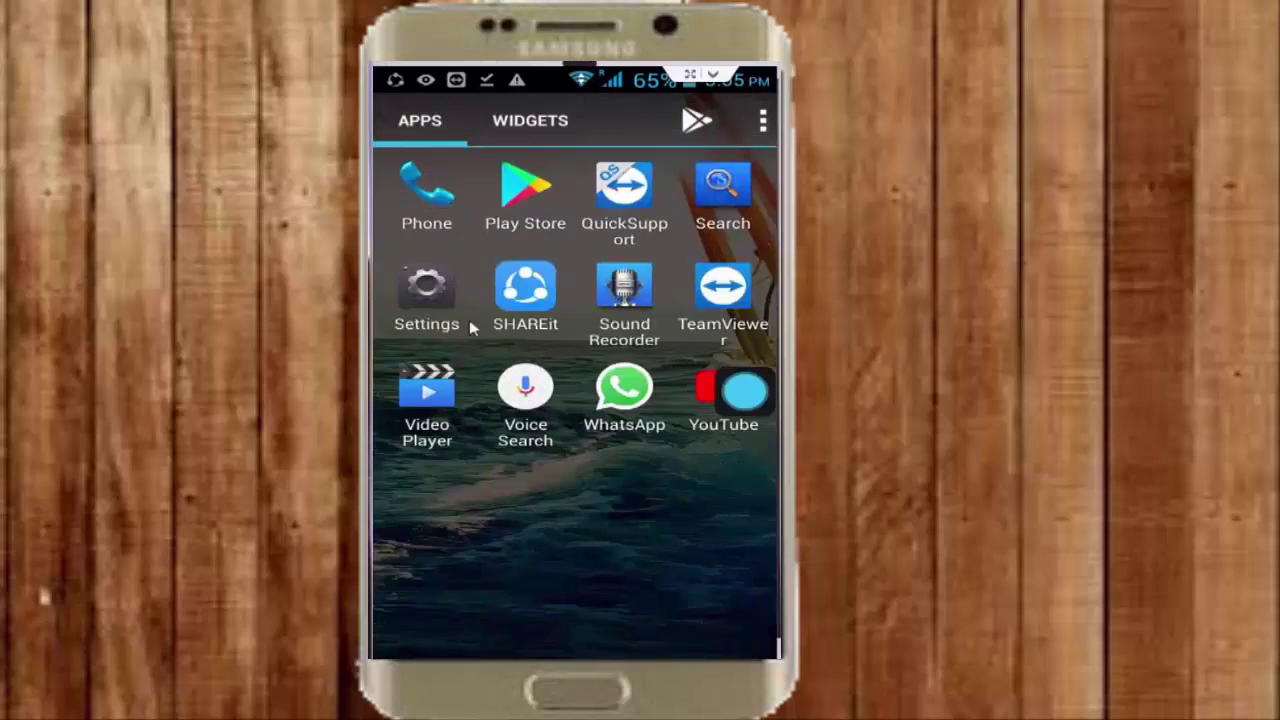
click(423, 305)
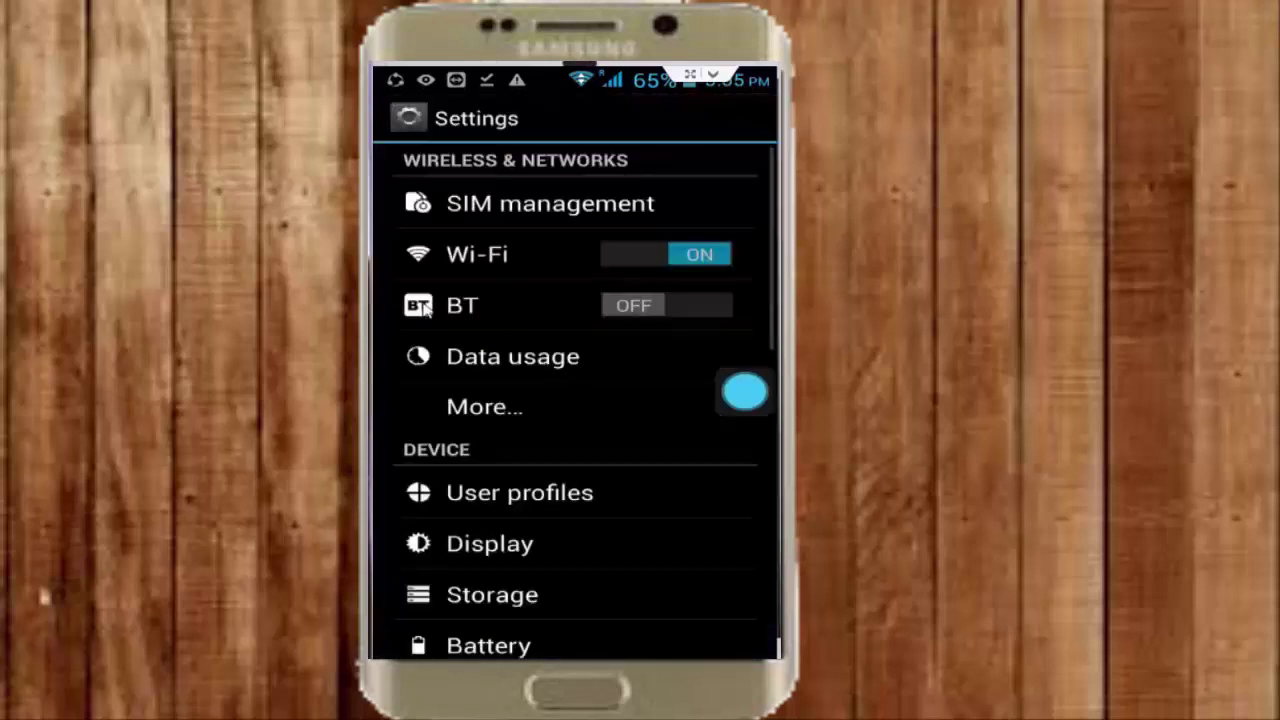
scroll(423, 310, down, 1)
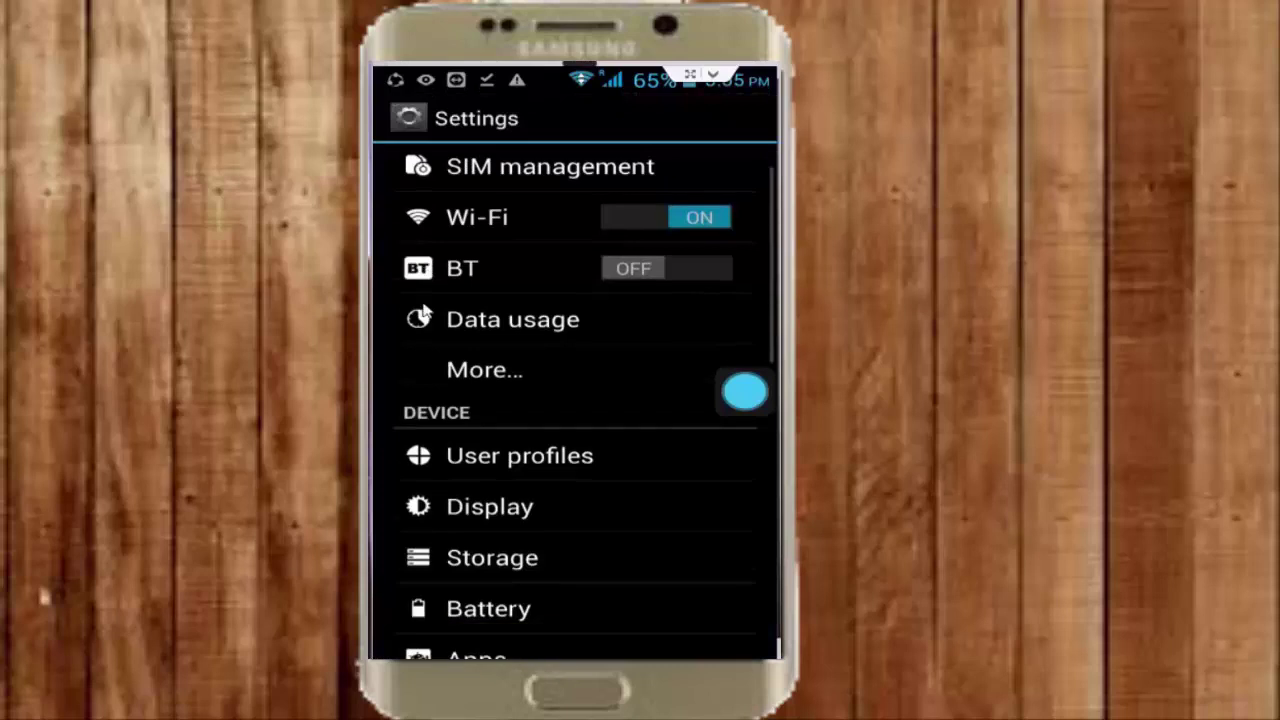
scroll(424, 313, down, 5)
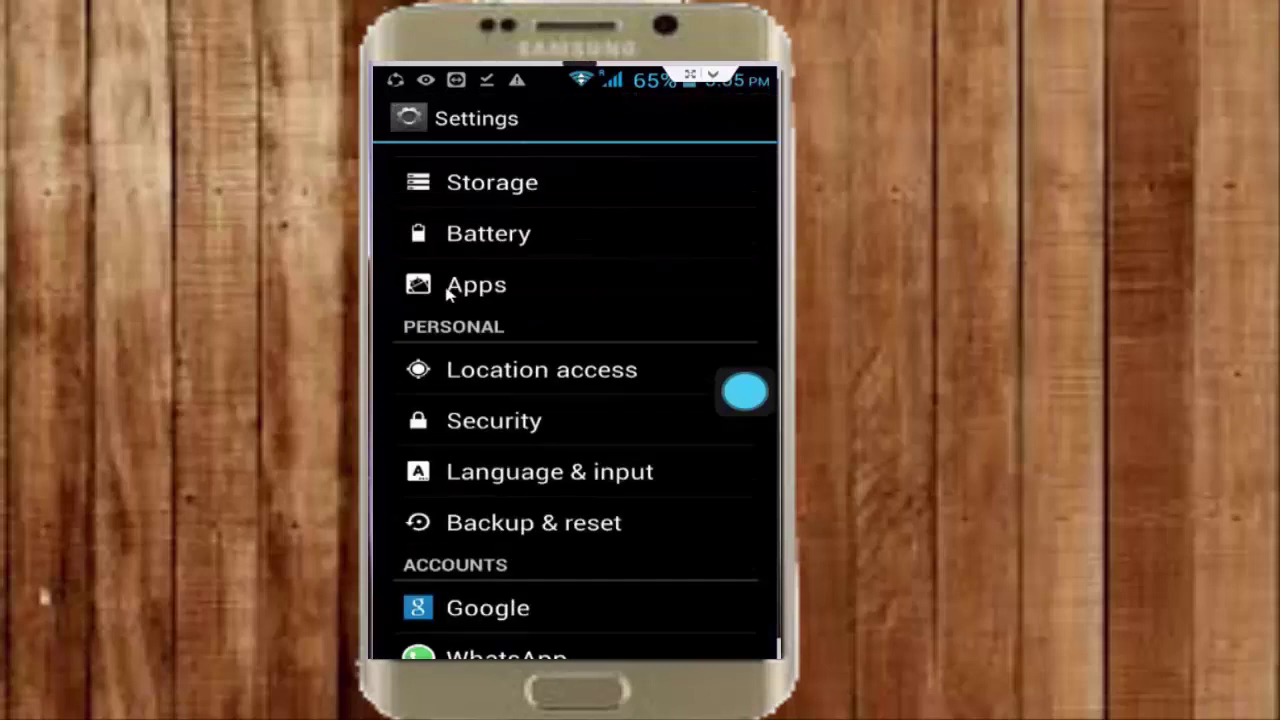
click(448, 288)
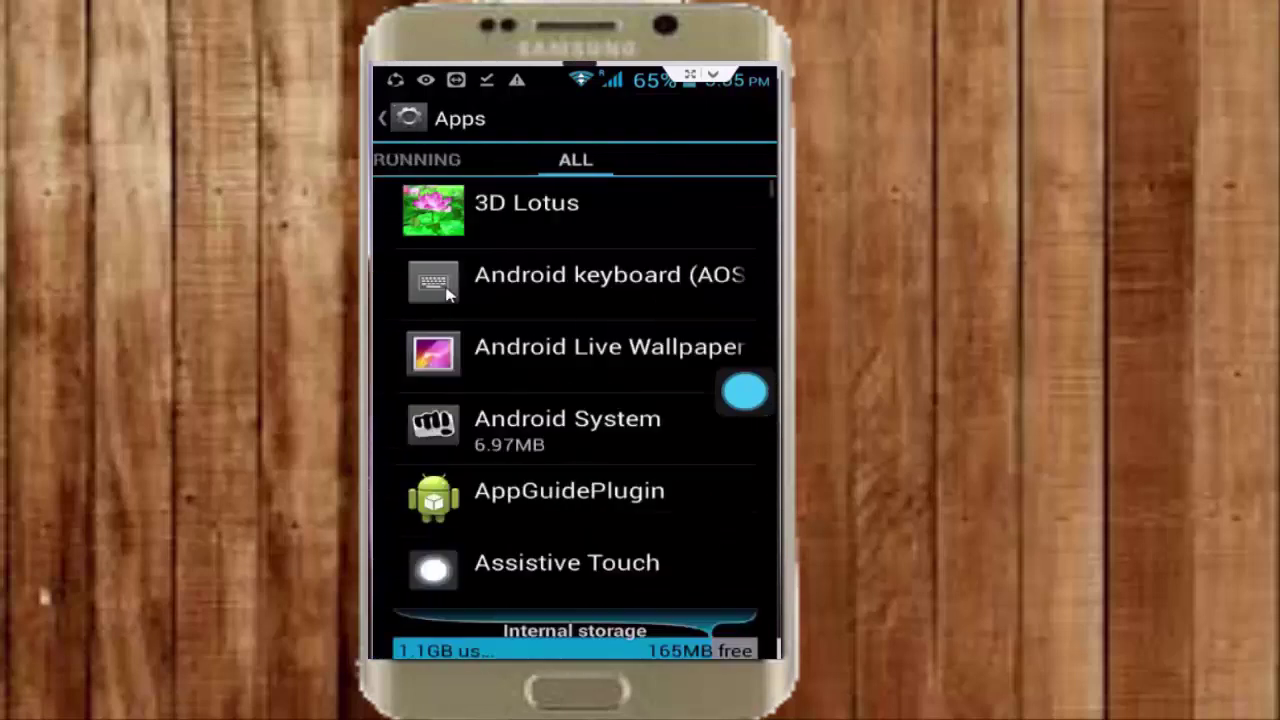
Clear the data of Download Manager and force stop it, then return to the app list
scroll(445, 292, down, 7)
scroll(447, 294, down, 10)
scroll(447, 294, down, 10)
click(515, 395)
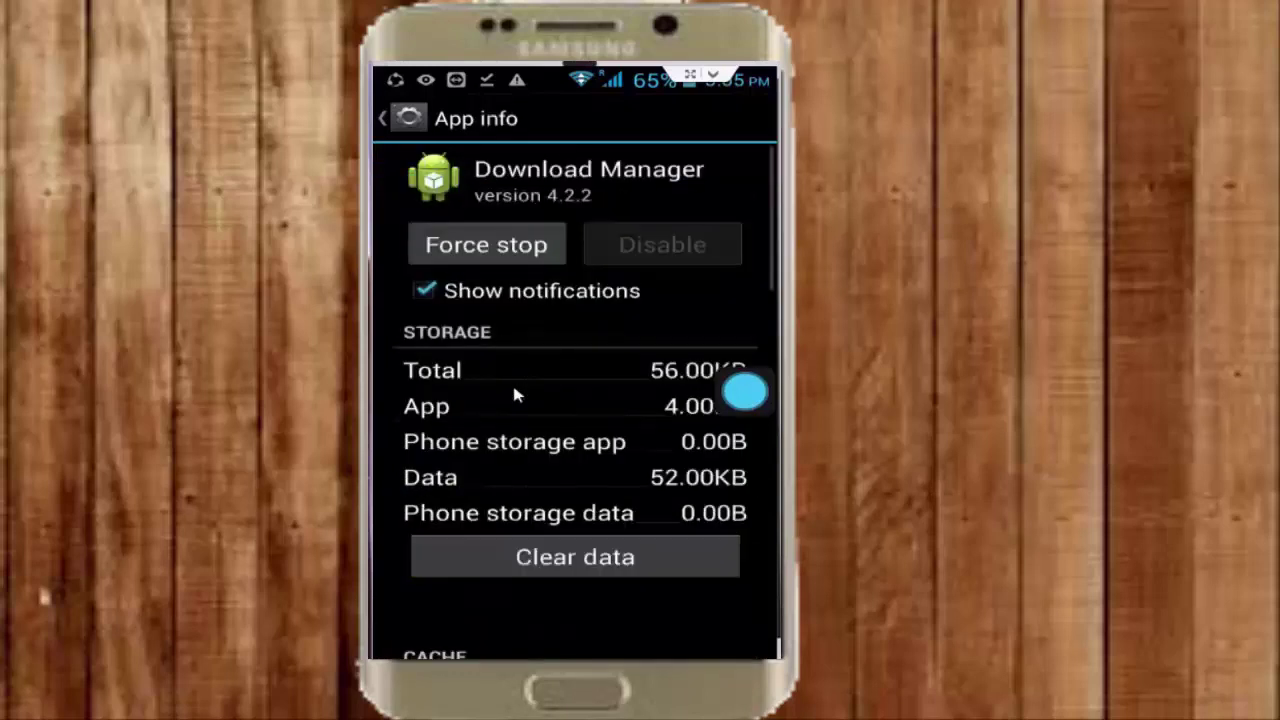
click(590, 563)
click(635, 462)
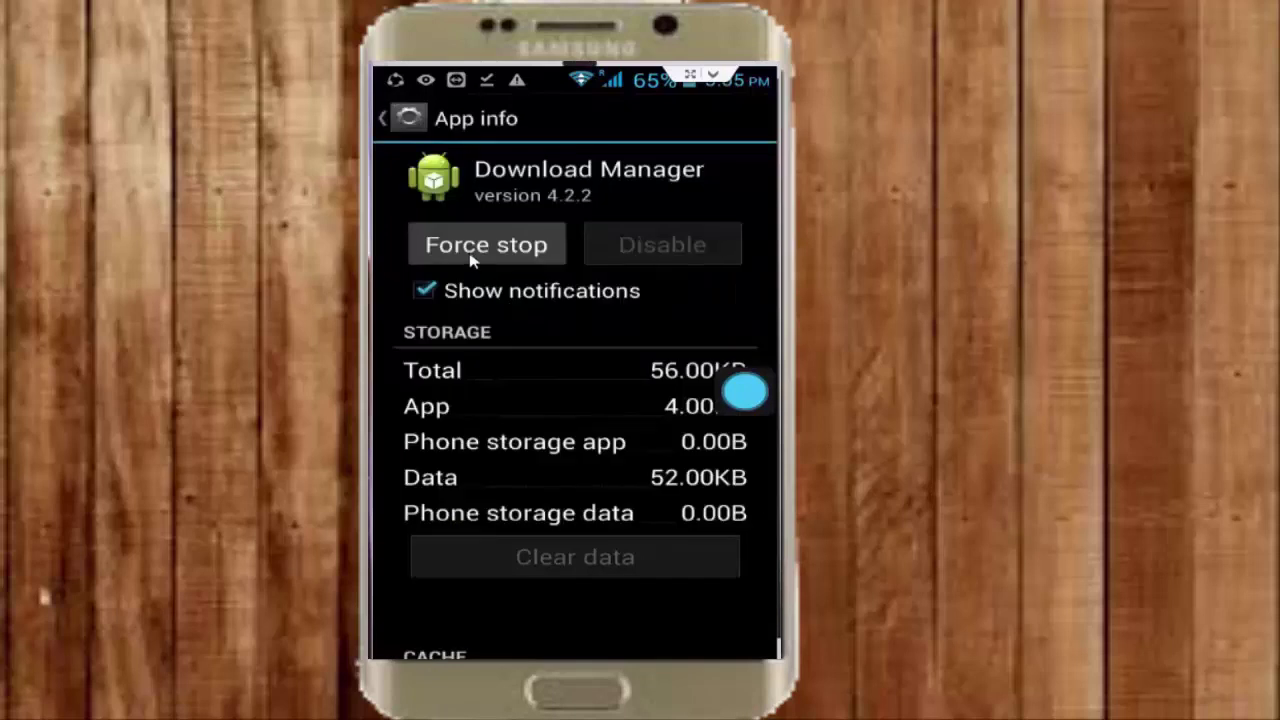
click(502, 251)
click(676, 449)
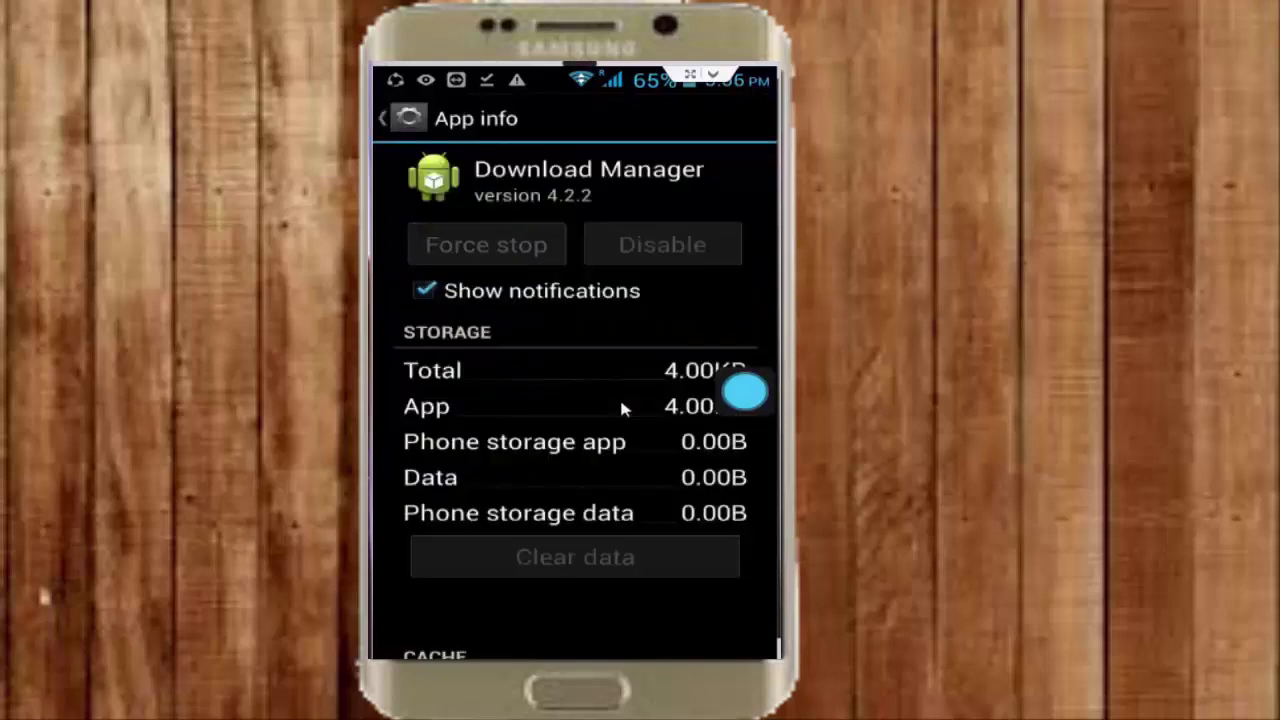
key(Escape)
Clear the data of Google Play services, force stop it and go back to the app list
scroll(619, 396, up, 3)
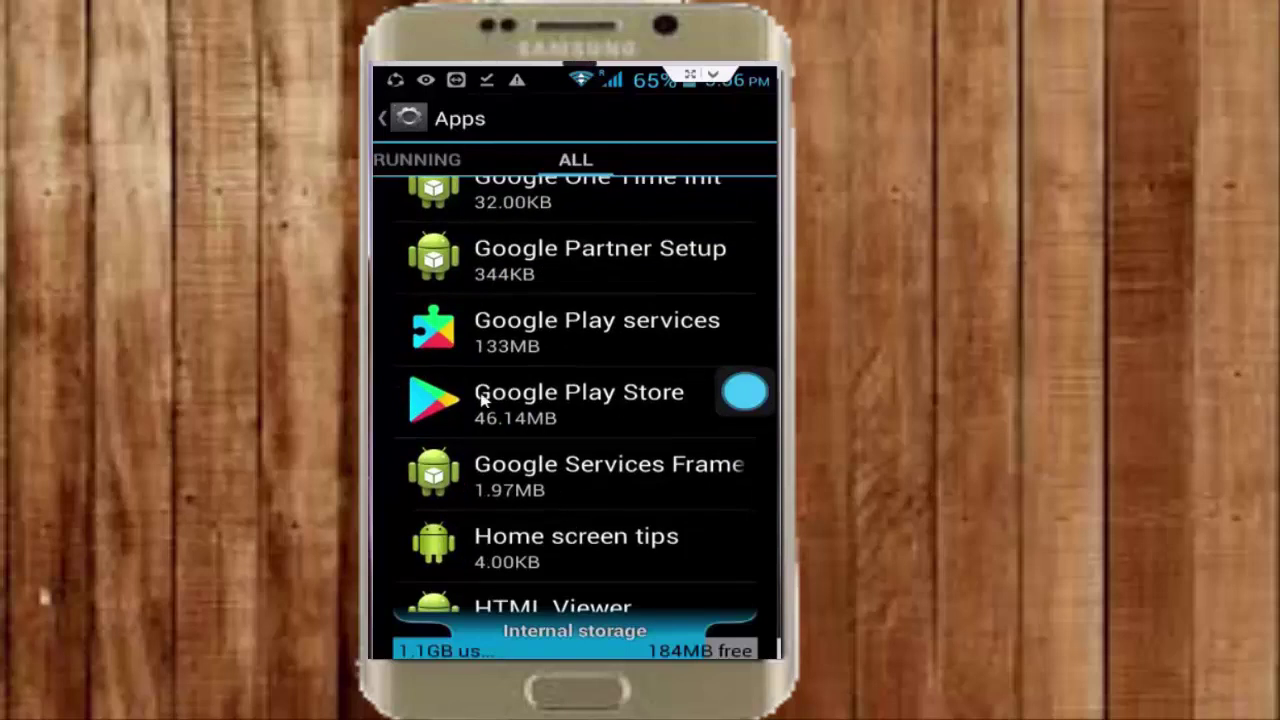
click(545, 339)
click(590, 632)
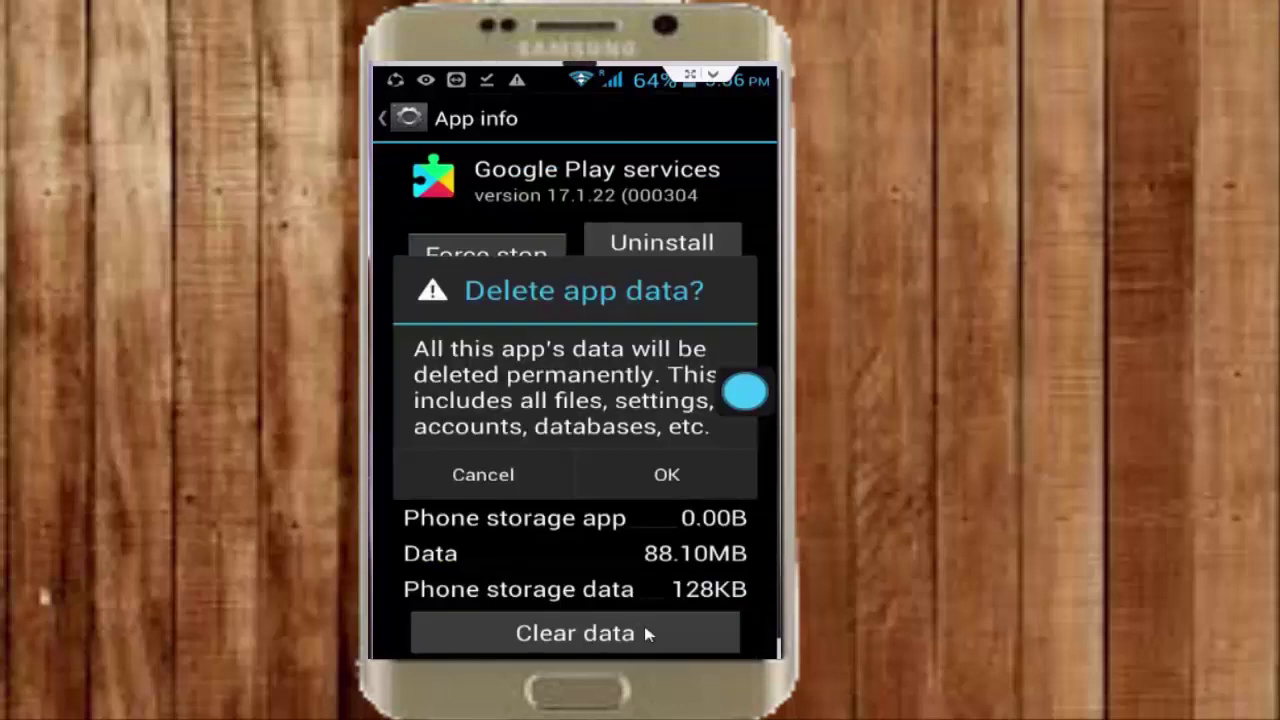
click(657, 488)
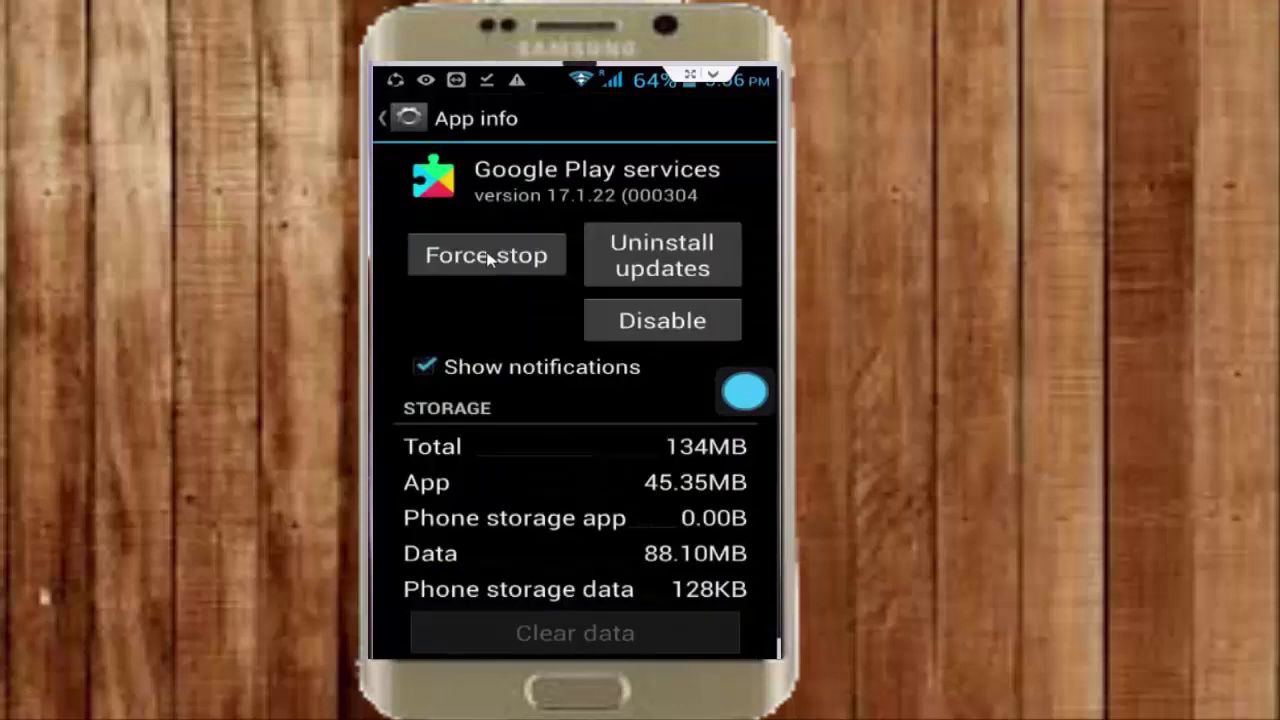
click(490, 256)
click(644, 449)
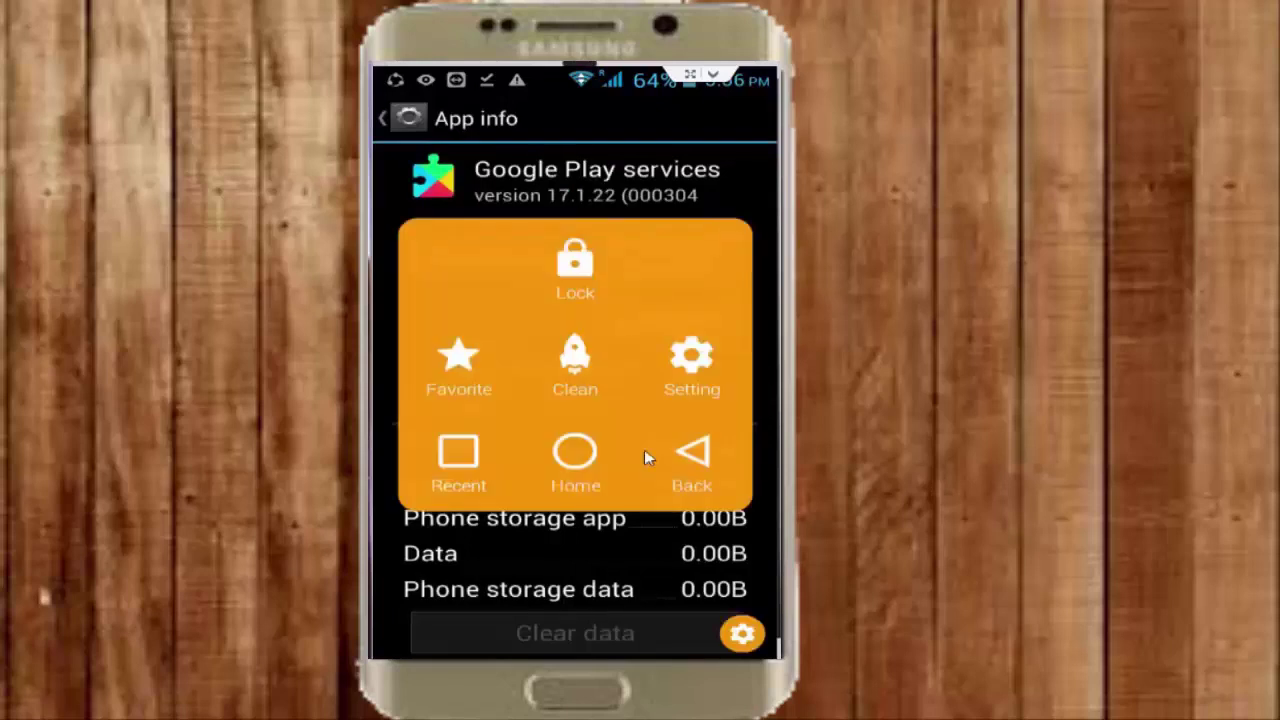
click(644, 449)
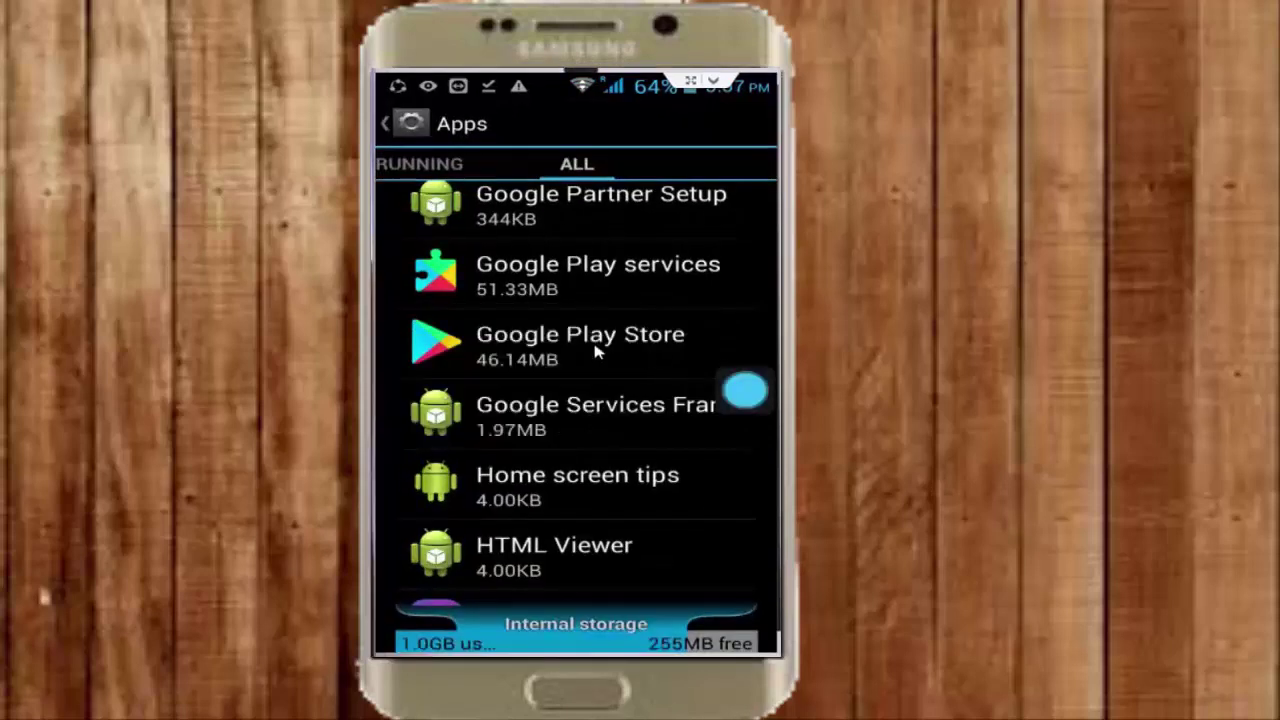
Clear the data of Google Play Store, force stop it and go back to the app list
click(597, 348)
click(594, 632)
click(667, 471)
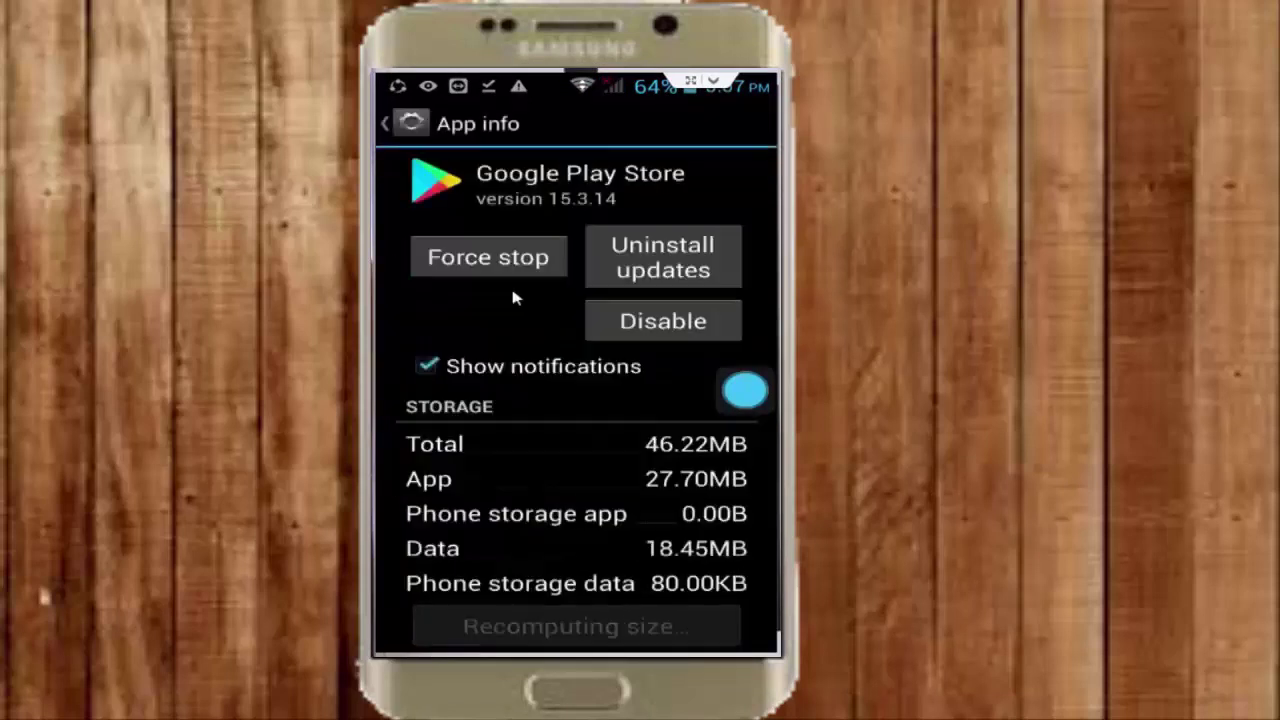
click(514, 259)
click(645, 465)
click(690, 458)
Open the app info of Google Services Framework and force stop it
scroll(594, 428, down, 3)
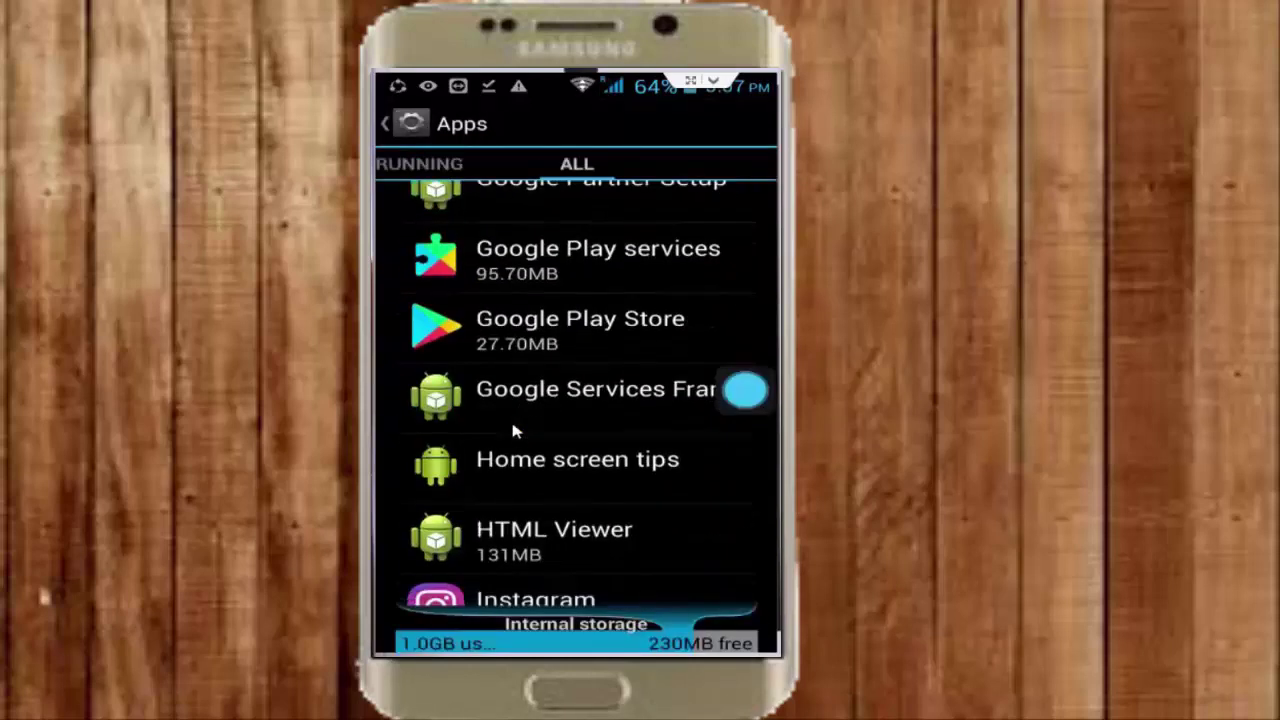
click(645, 397)
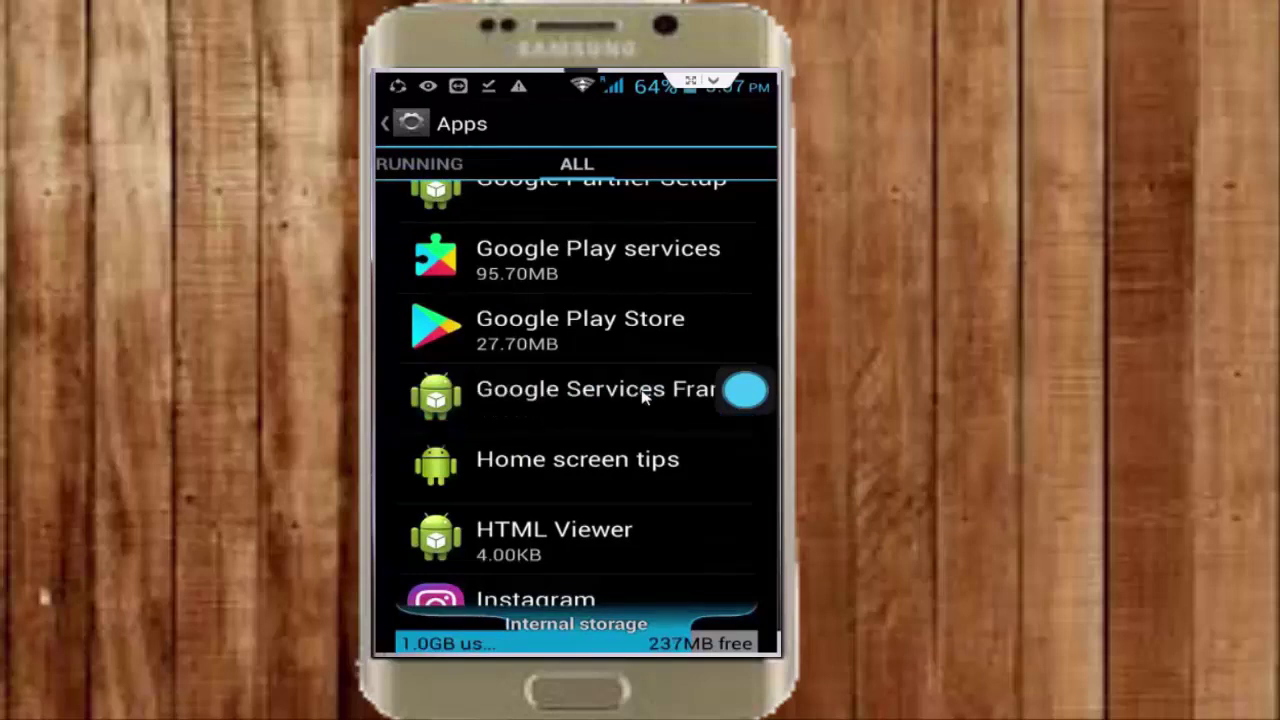
click(645, 397)
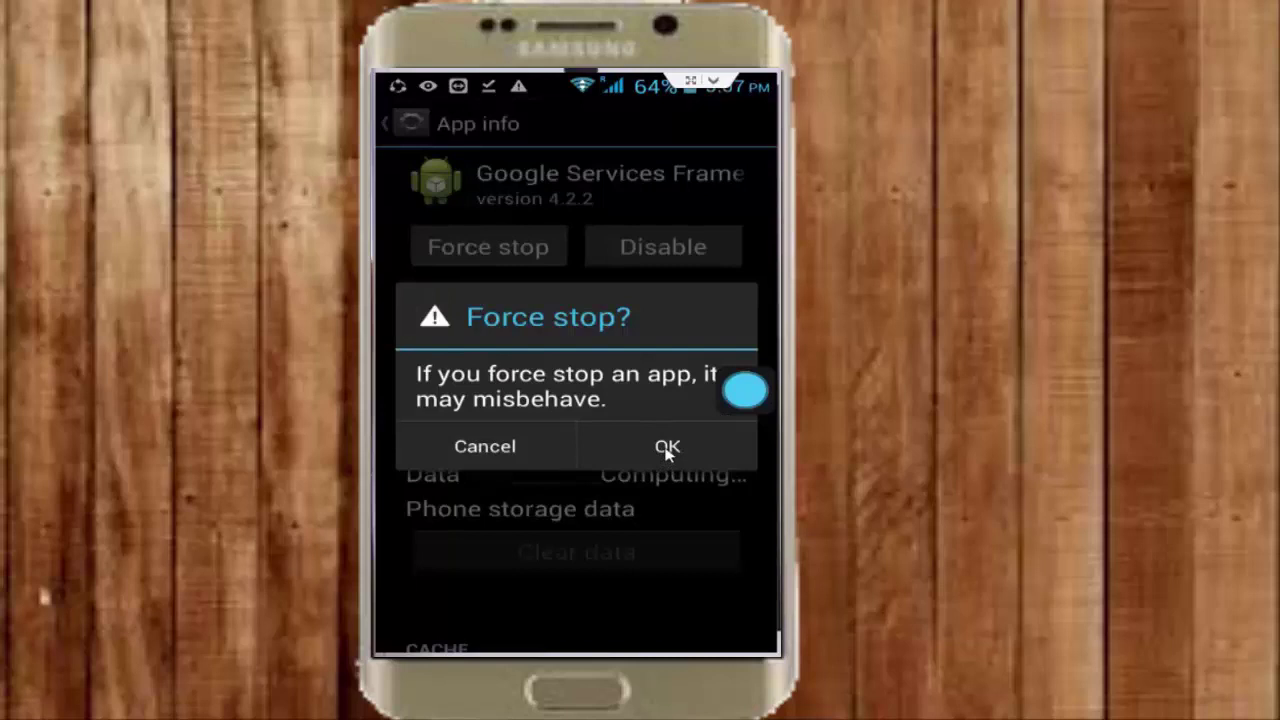
click(667, 449)
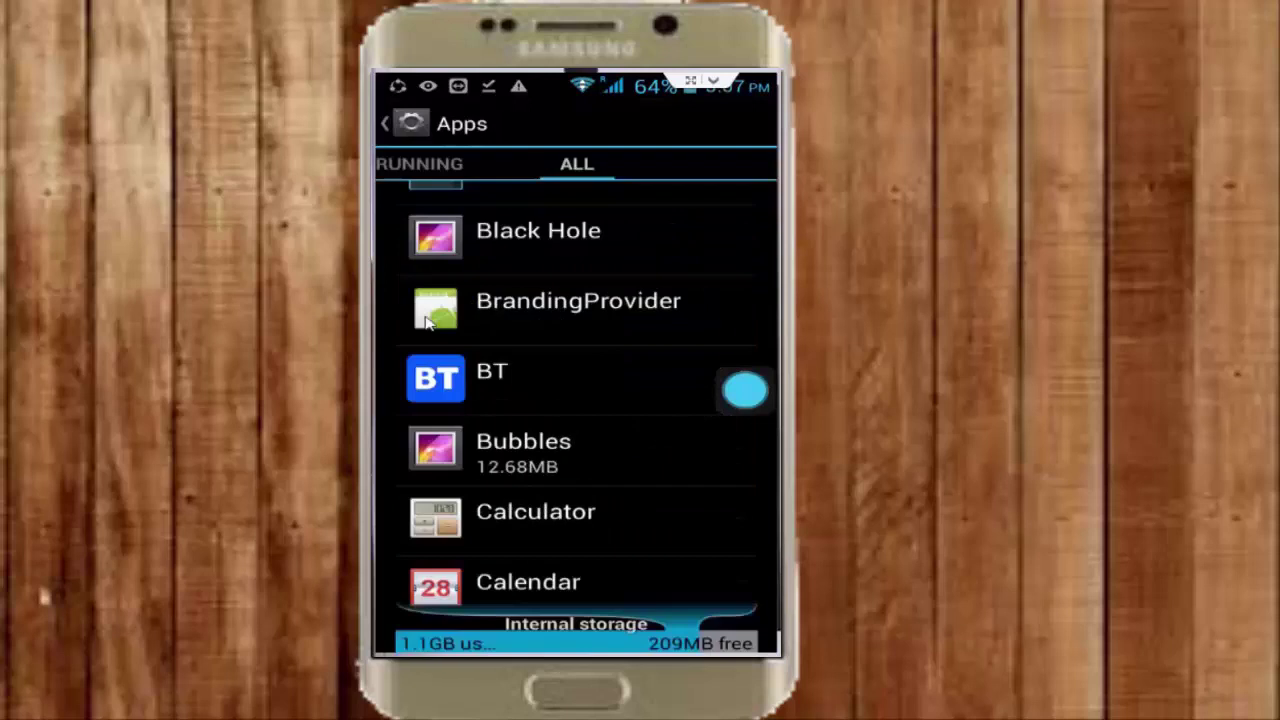
Reset the app preferences for all apps from the app list
scroll(426, 320, up, 5)
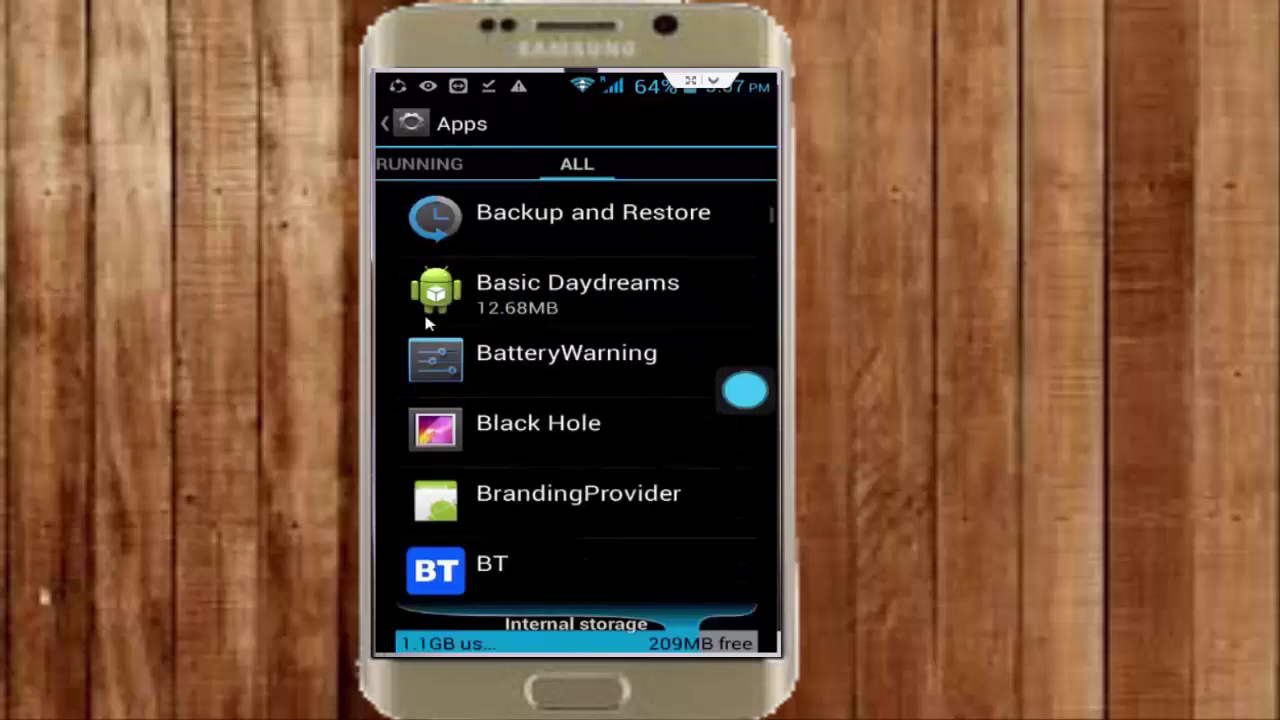
scroll(428, 323, up, 3)
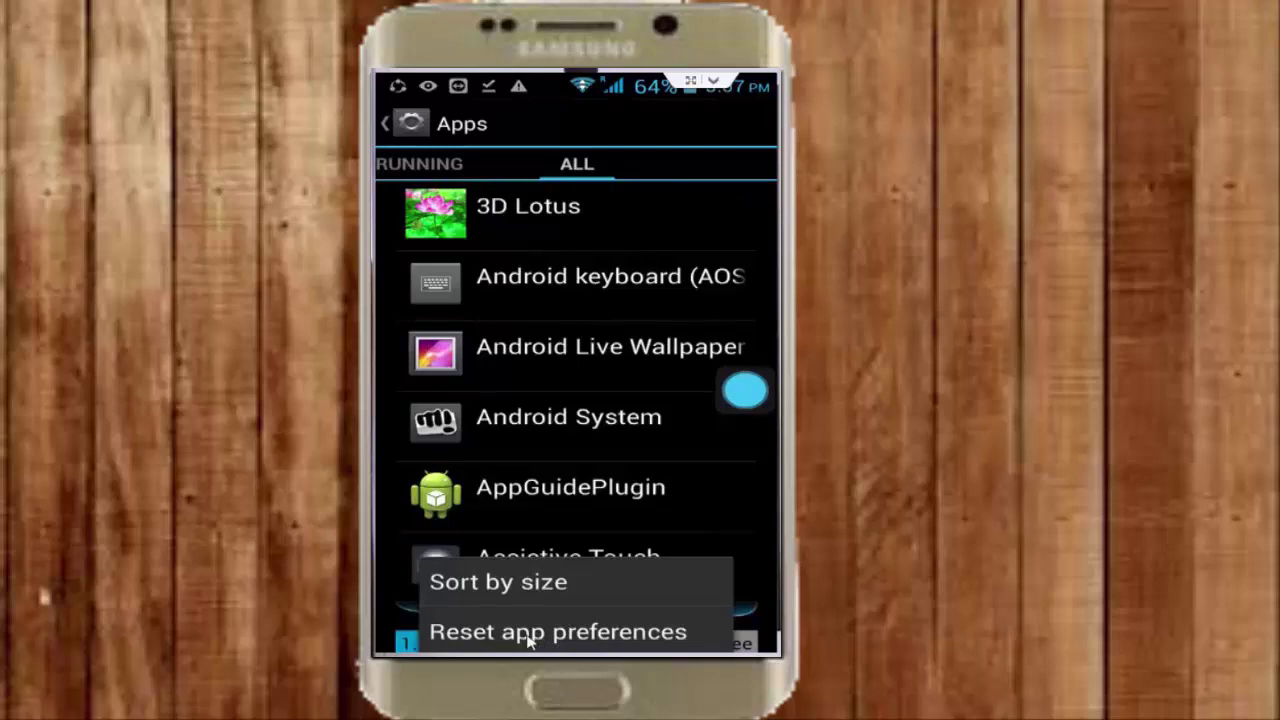
click(529, 638)
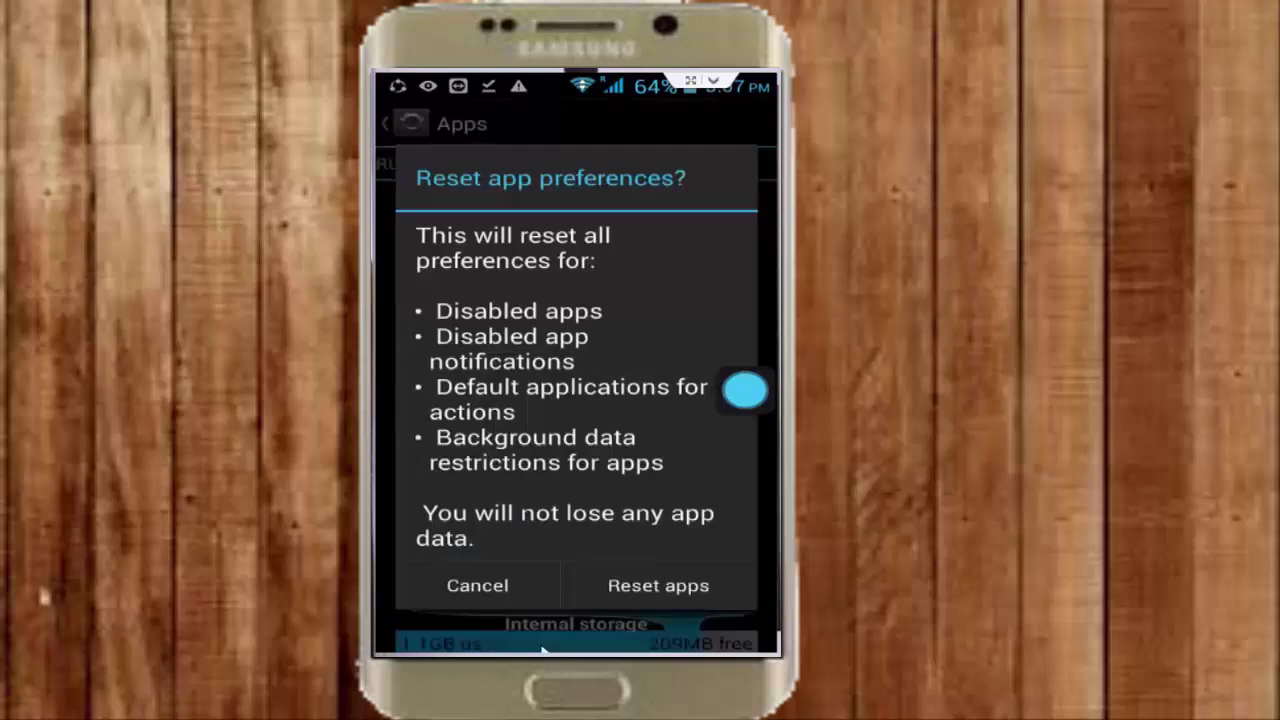
click(647, 592)
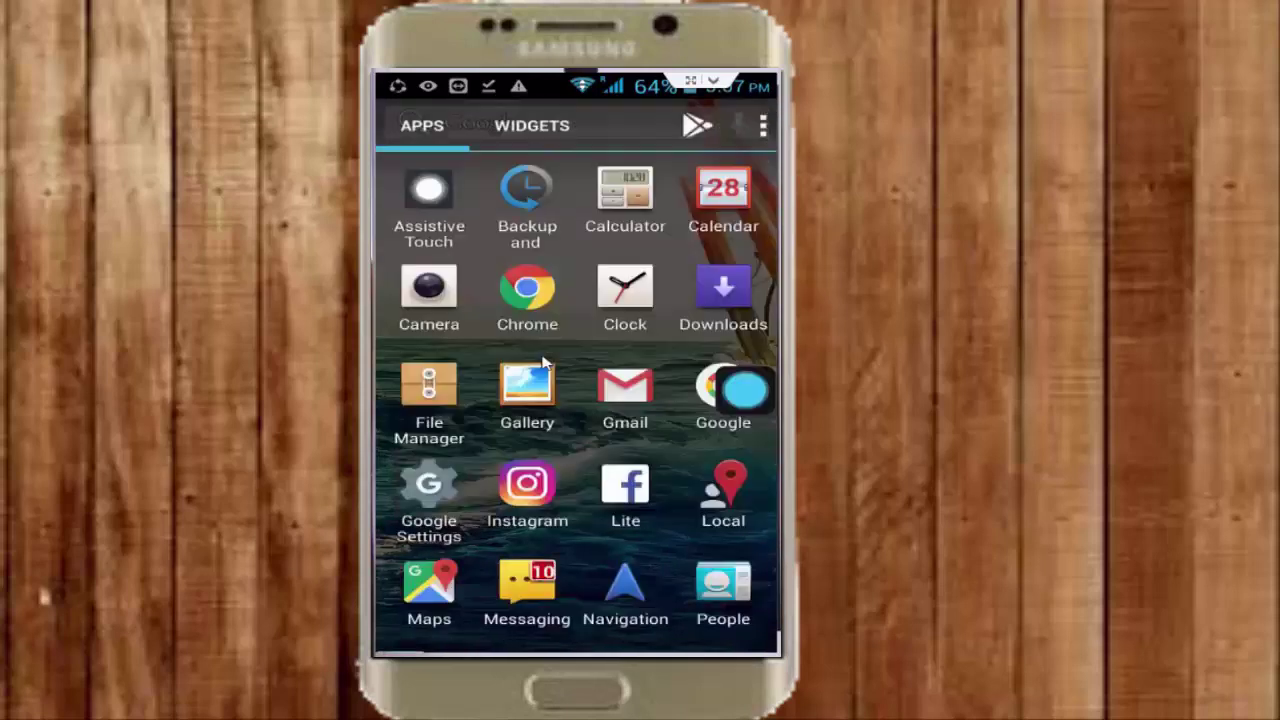
In the mobile network settings, open the access point names and have the network operator chosen automatically
scroll(421, 309, down, 5)
click(427, 290)
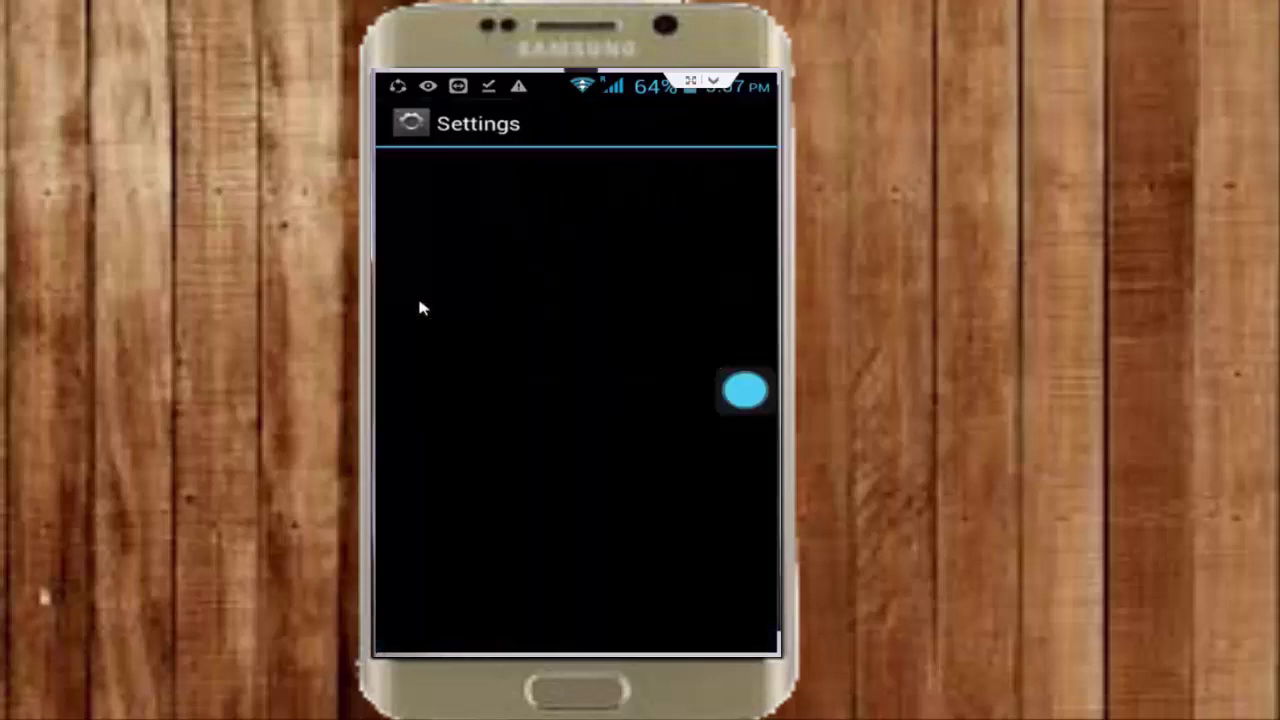
click(468, 414)
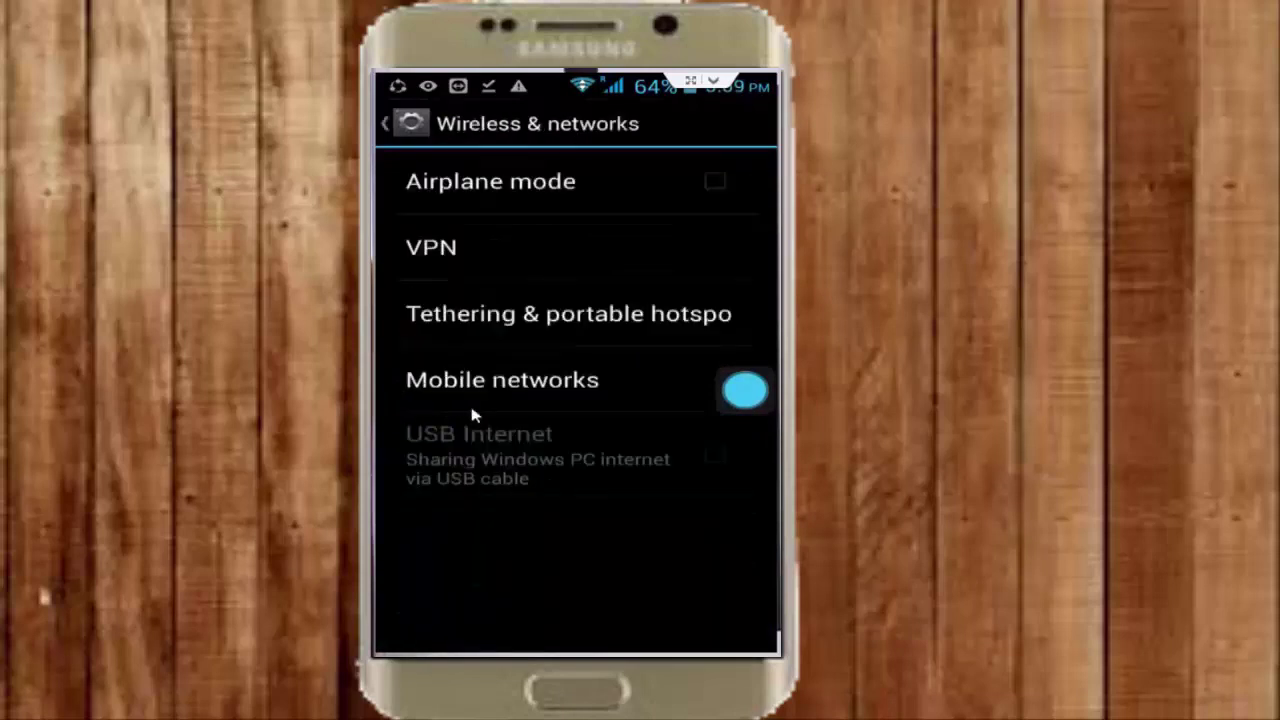
click(500, 388)
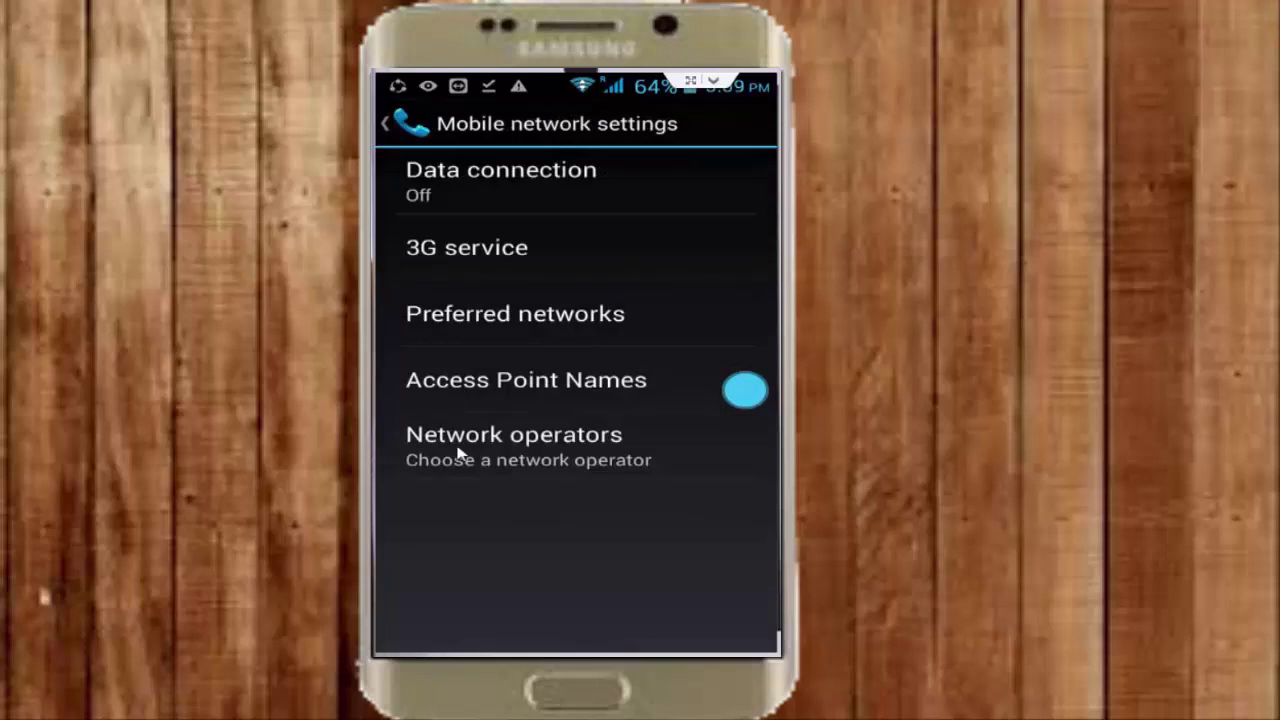
click(570, 382)
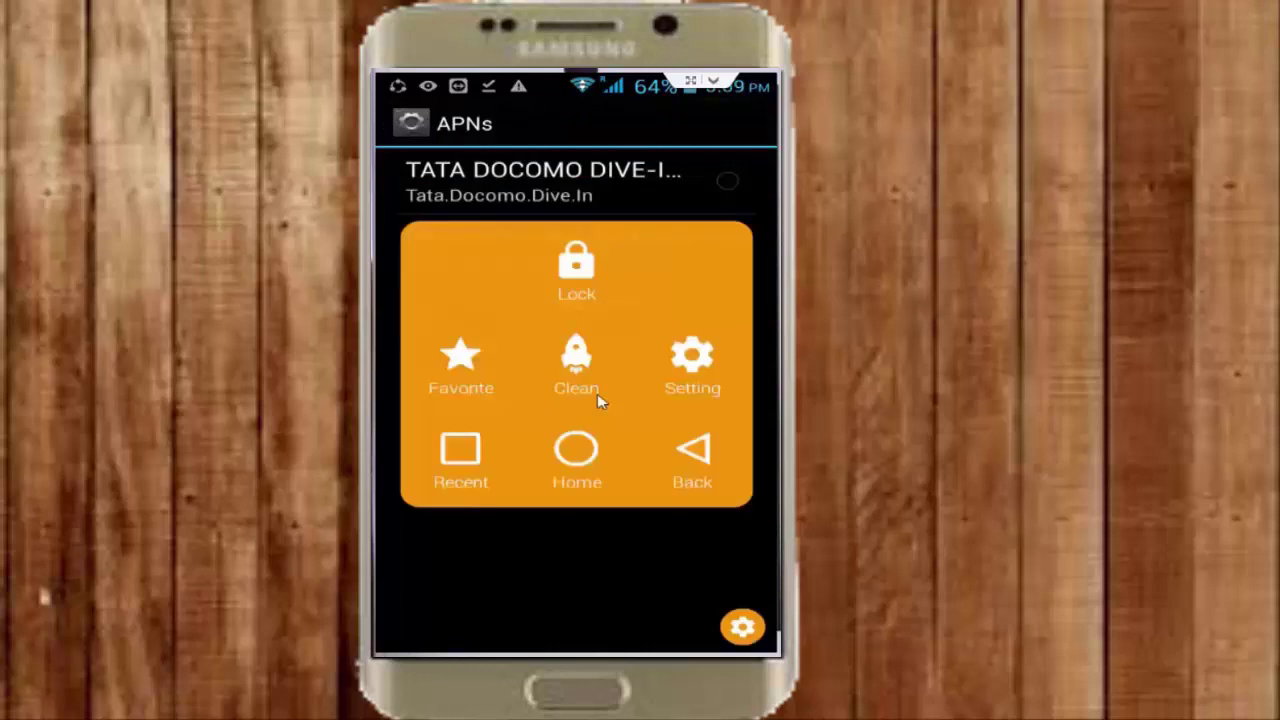
key(Escape)
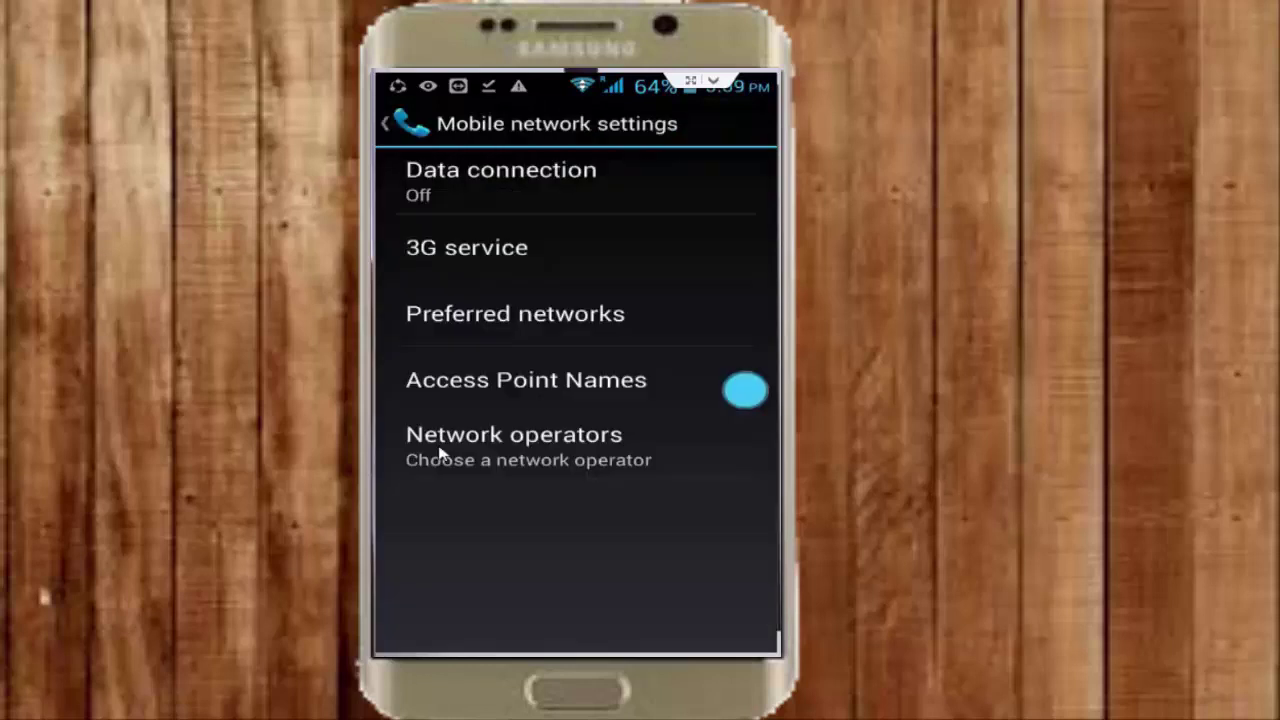
click(538, 448)
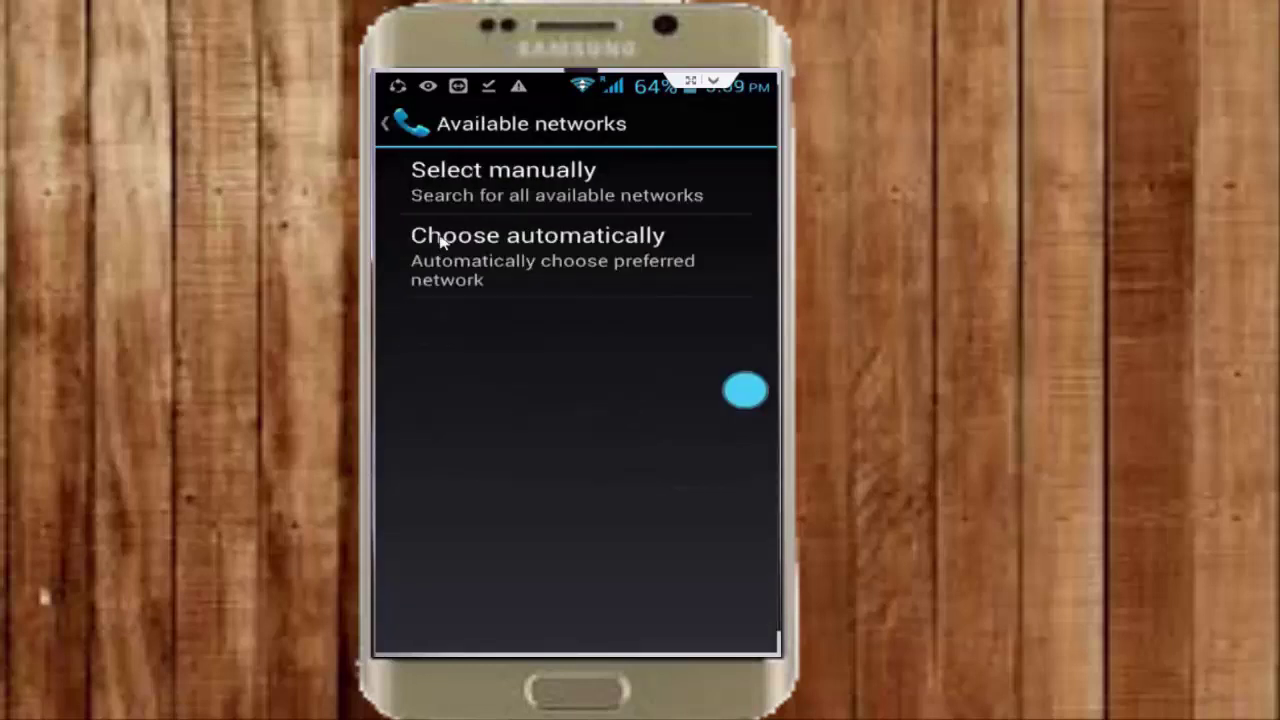
click(580, 245)
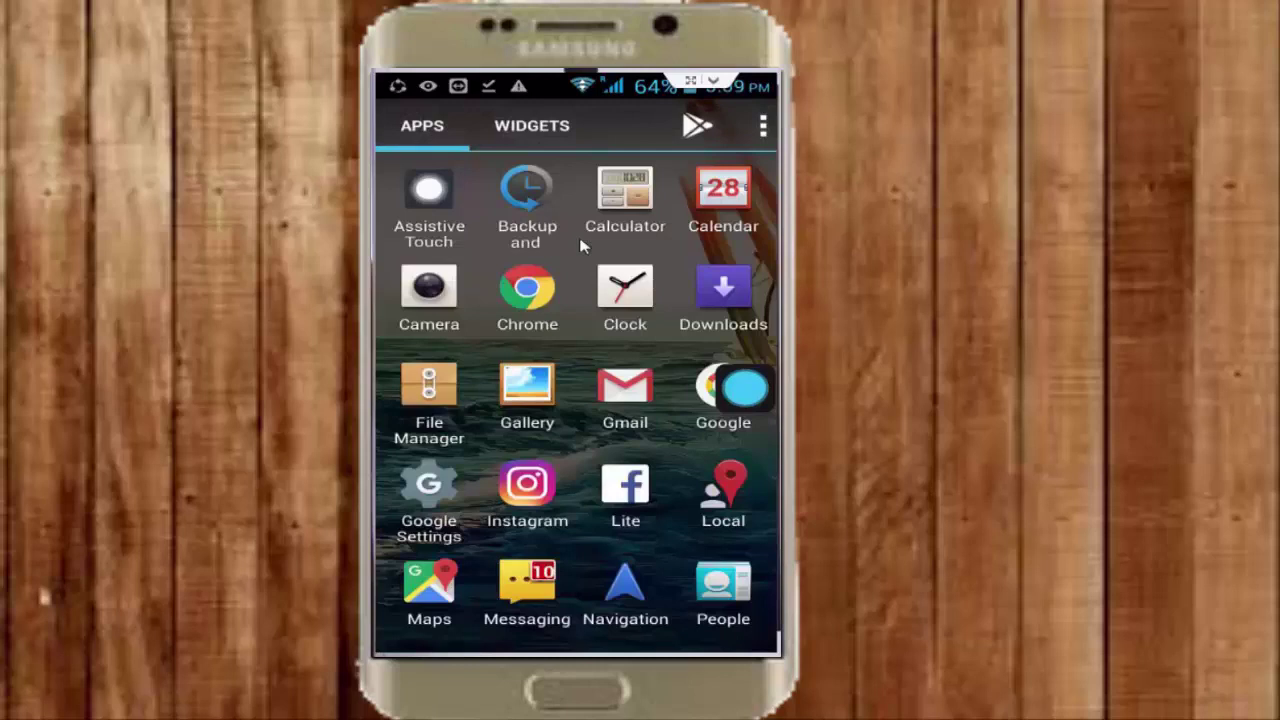
Open the Google account's sync settings, choose to remove the account, and return to the app drawer
scroll(580, 245, right, 1)
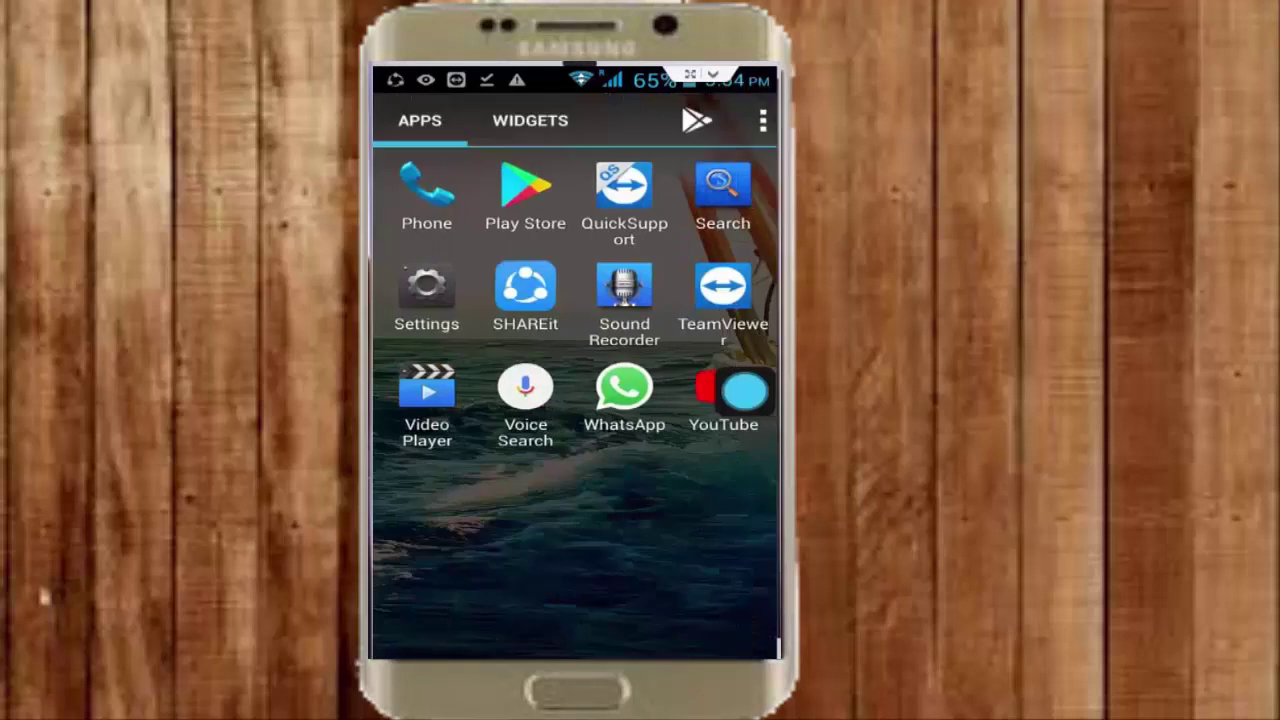
click(427, 300)
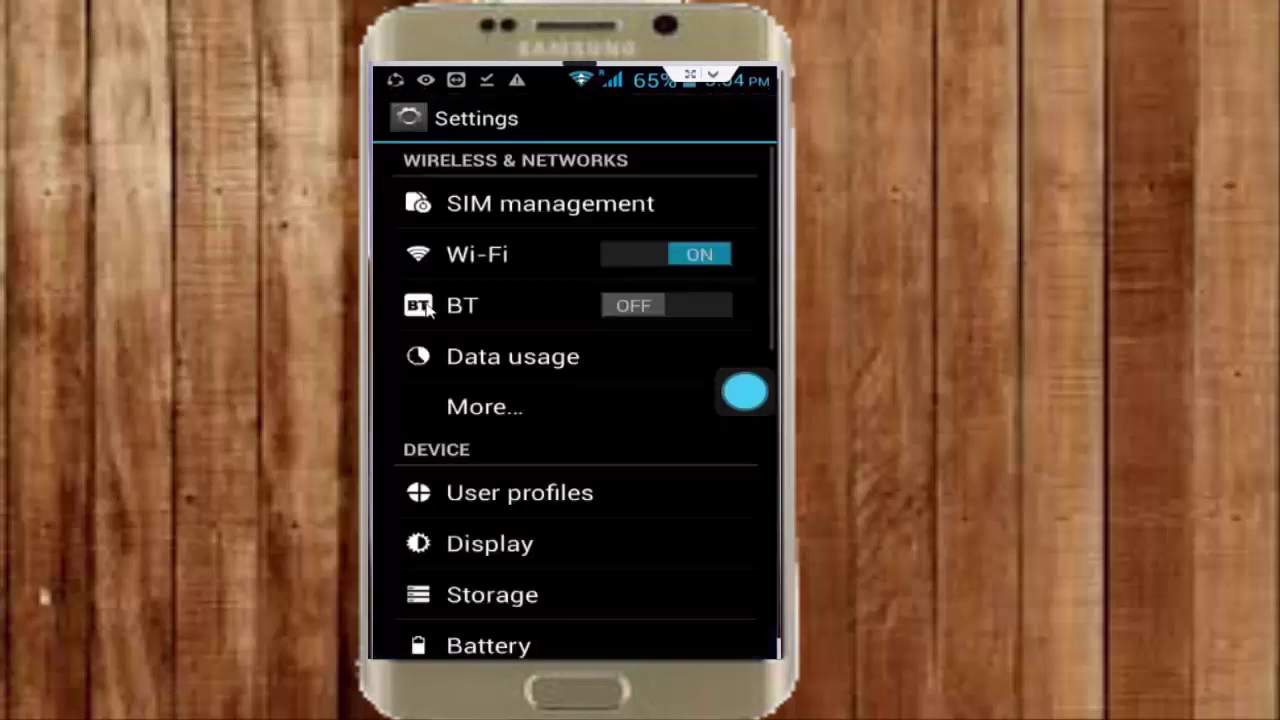
scroll(428, 312, down, 1)
scroll(427, 312, down, 8)
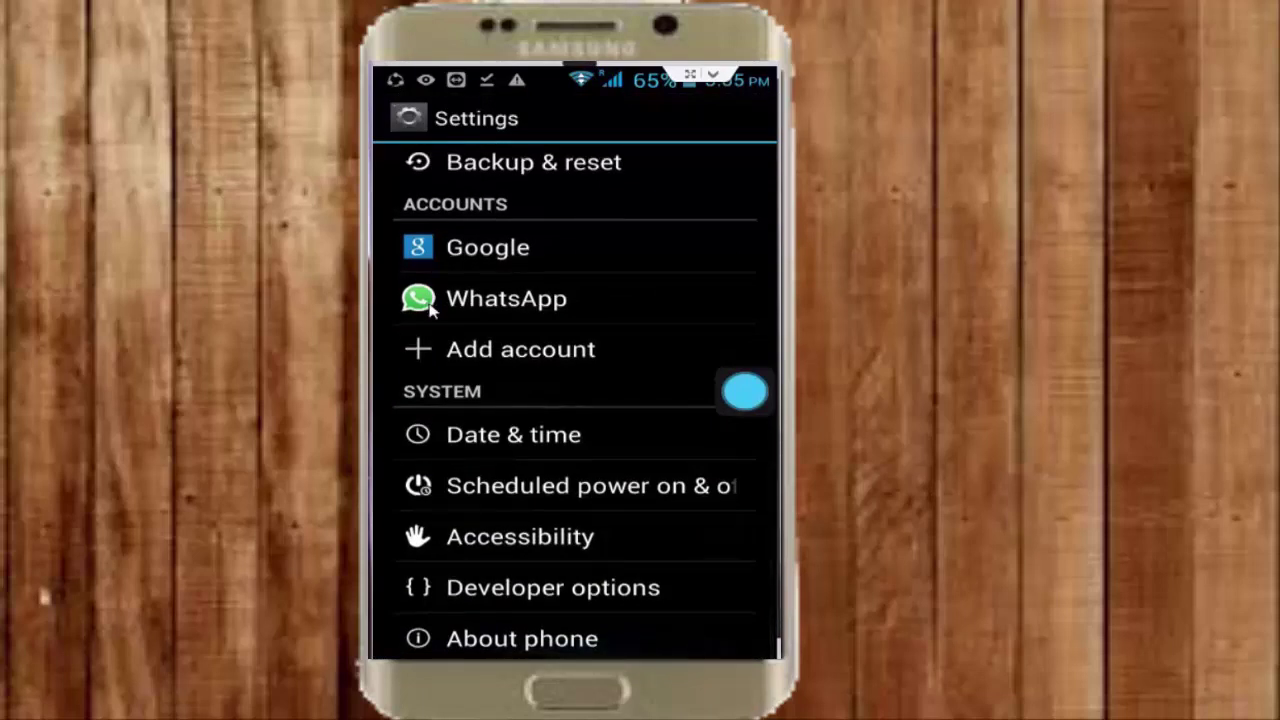
scroll(428, 312, up, 2)
click(468, 338)
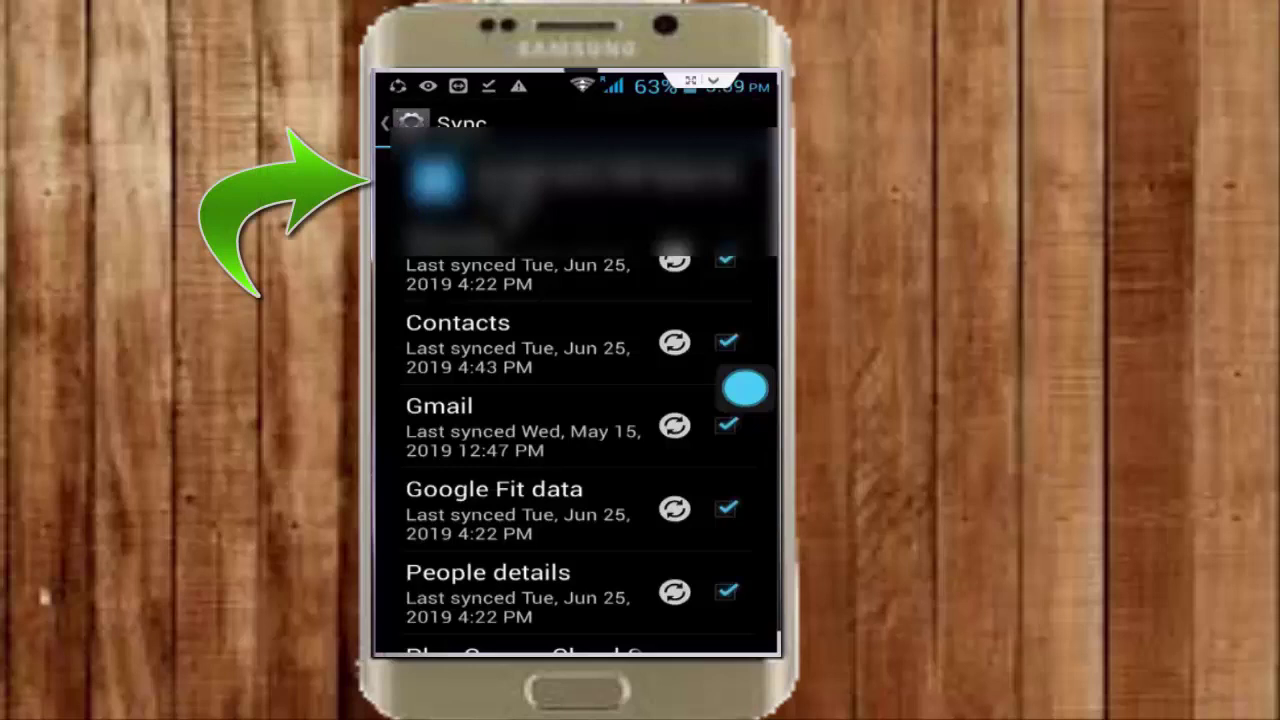
key(Menu)
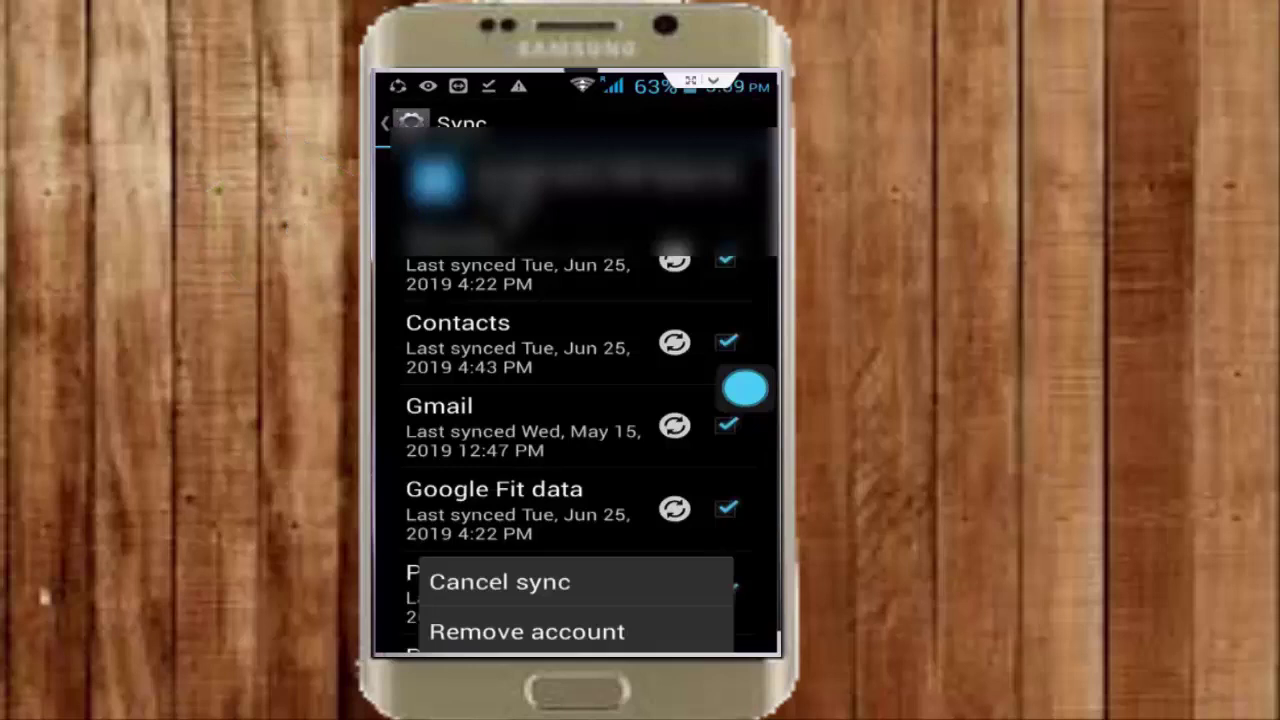
click(576, 640)
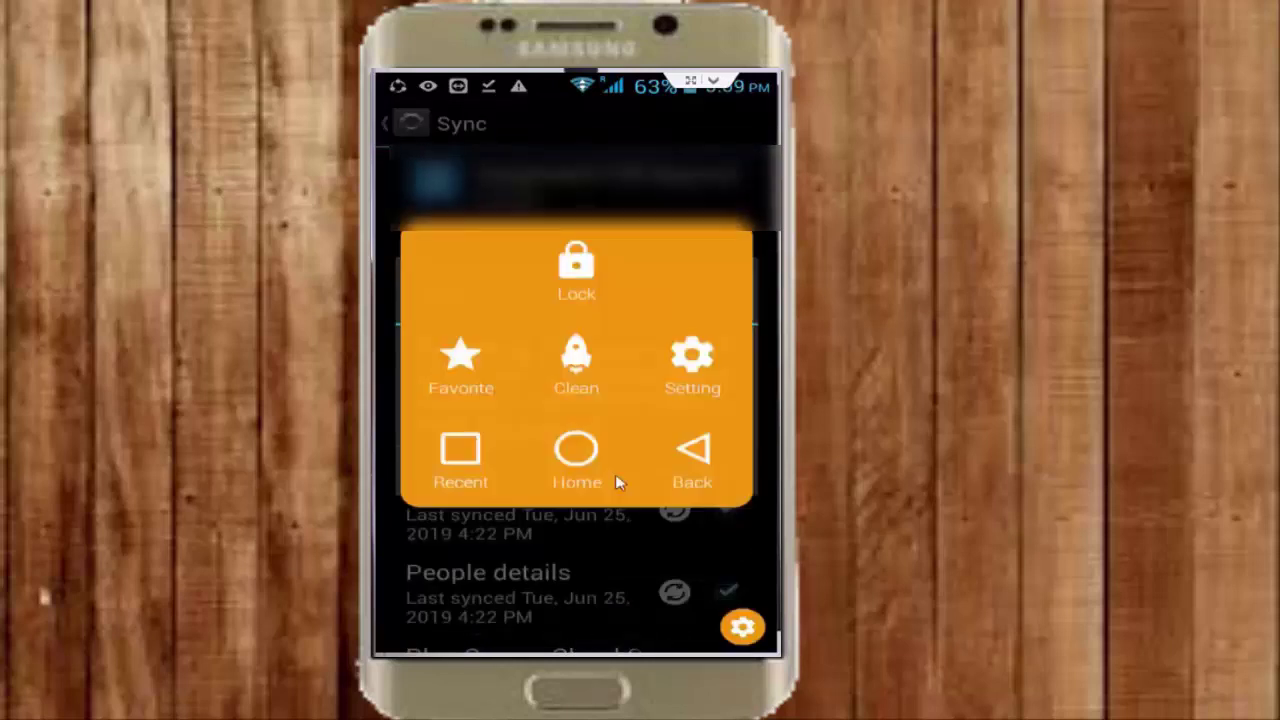
click(617, 483)
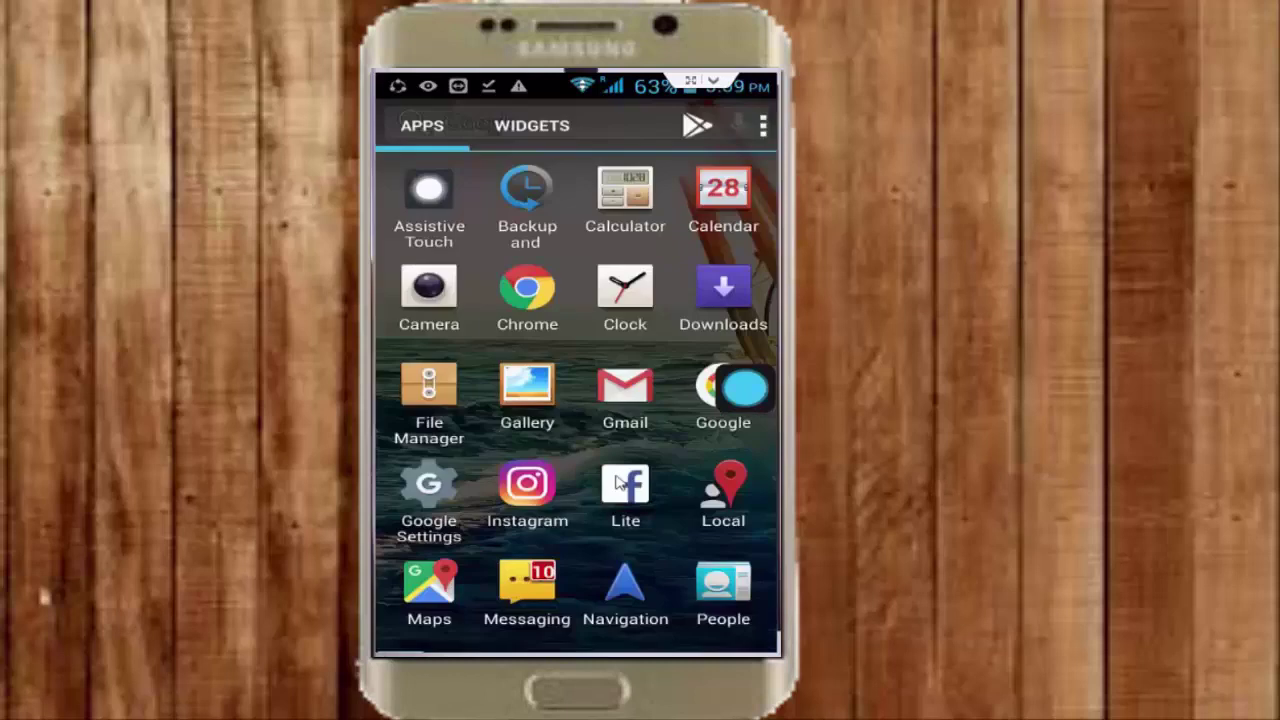
Start adding an account in the phone settings, choose Google as its type, and proceed to the sign-in form
scroll(617, 483, down, 2)
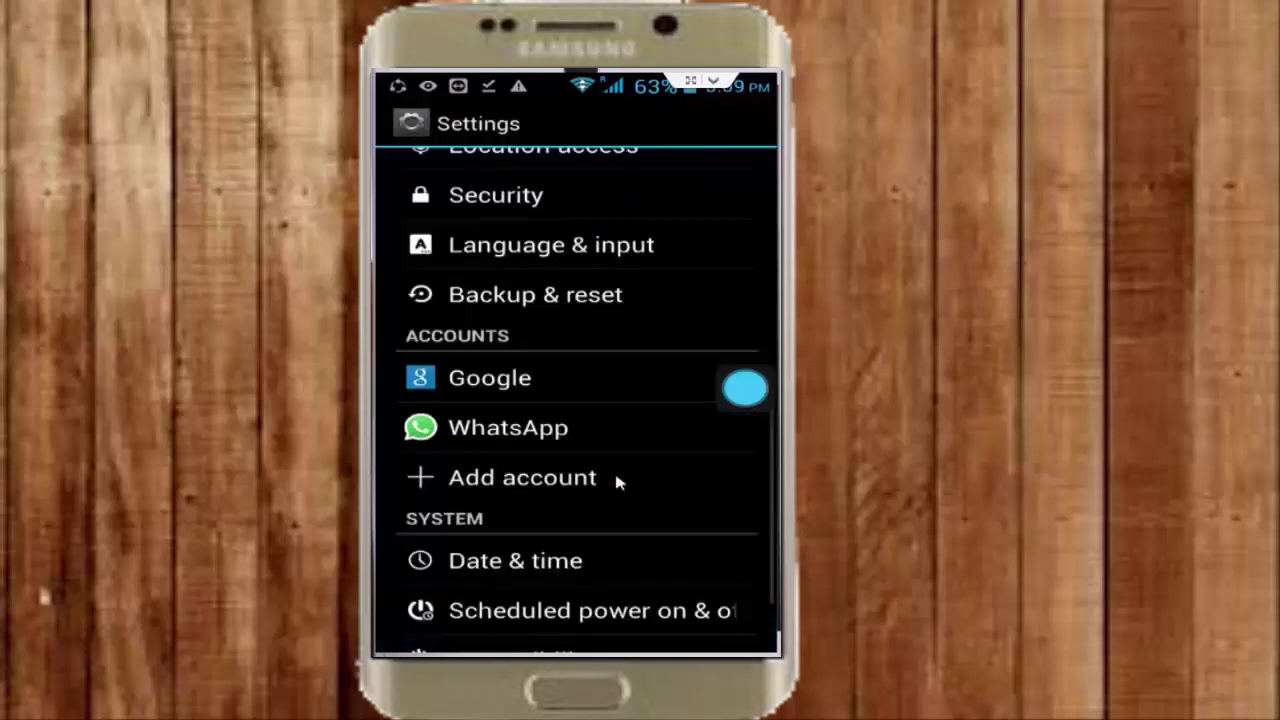
click(513, 480)
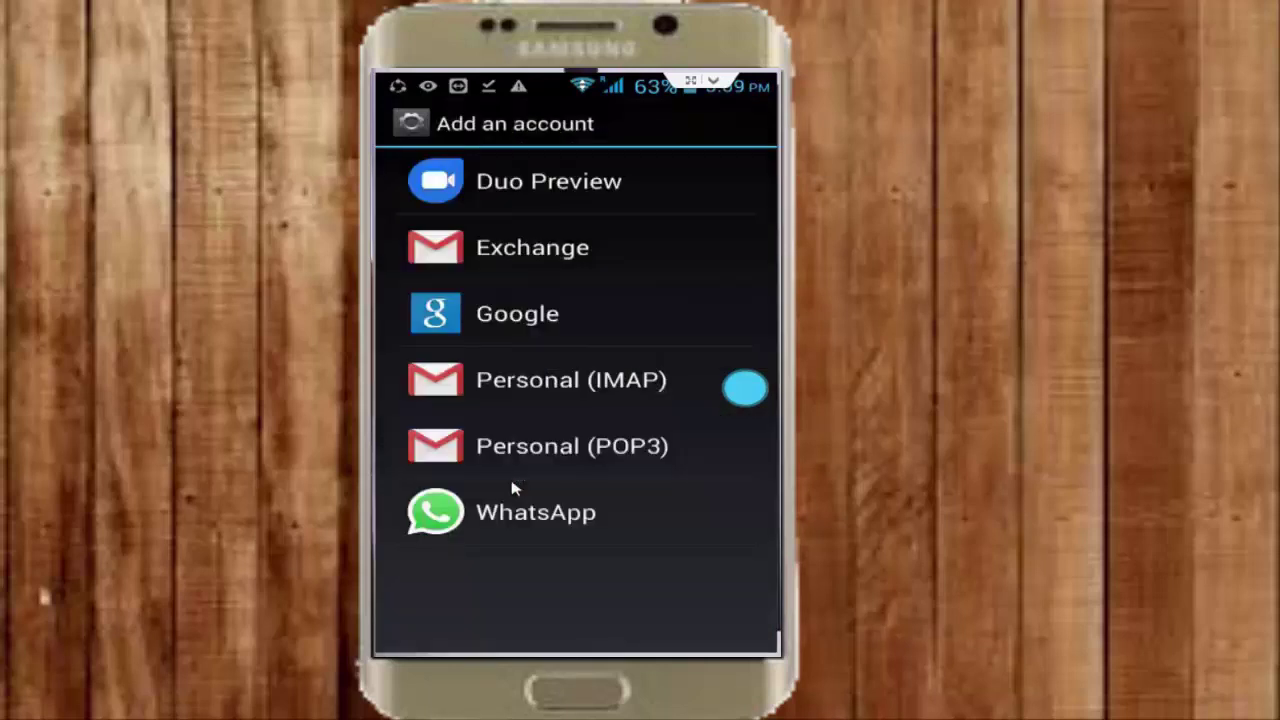
click(487, 315)
click(607, 560)
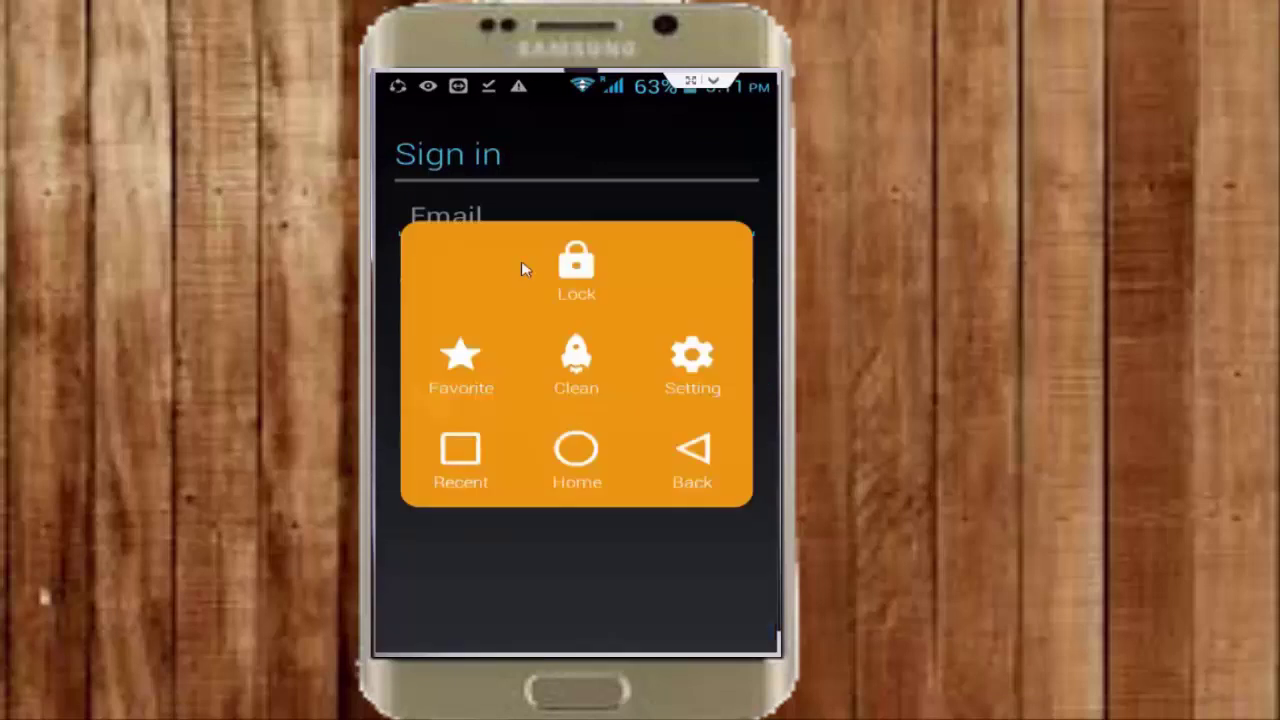
Open the phone's power options from the home screen
key(XF86PowerOff)
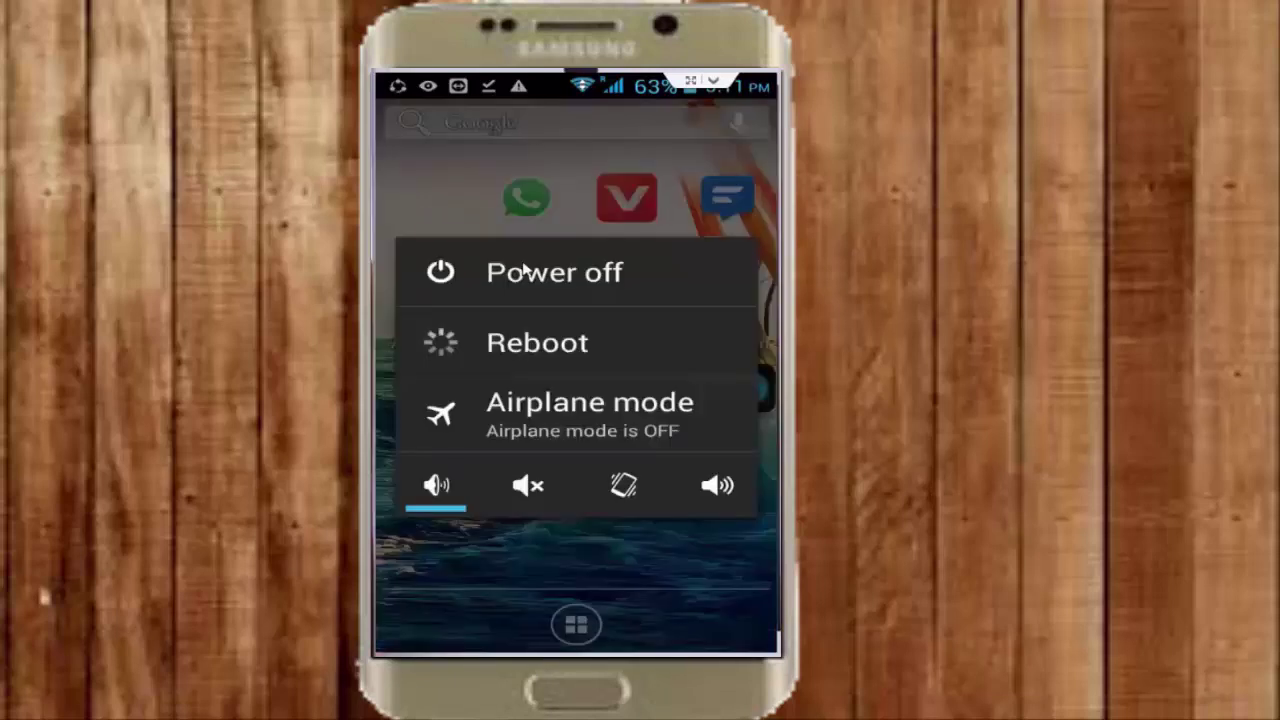